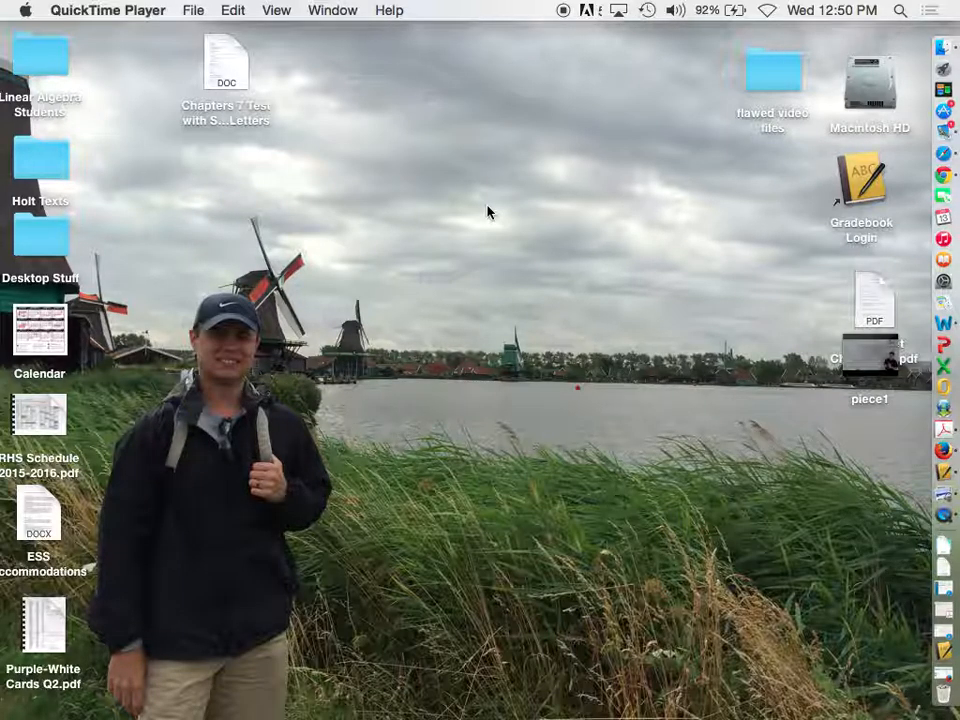
- Launch Grapher and create a new 2D graph from the Default template
left_click(898, 10)
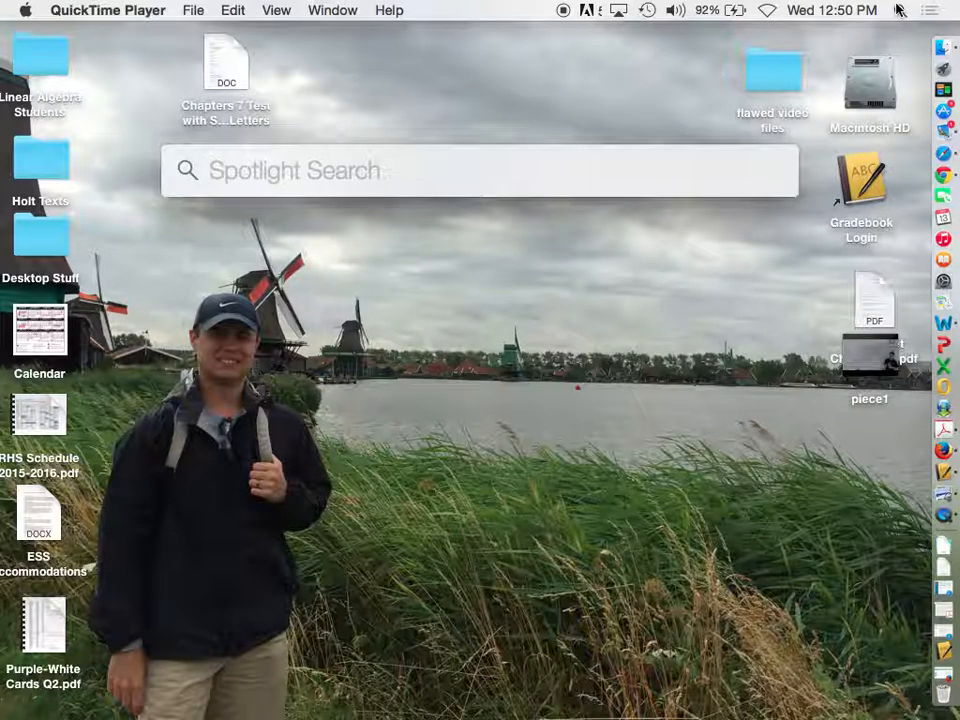
type("grapher")
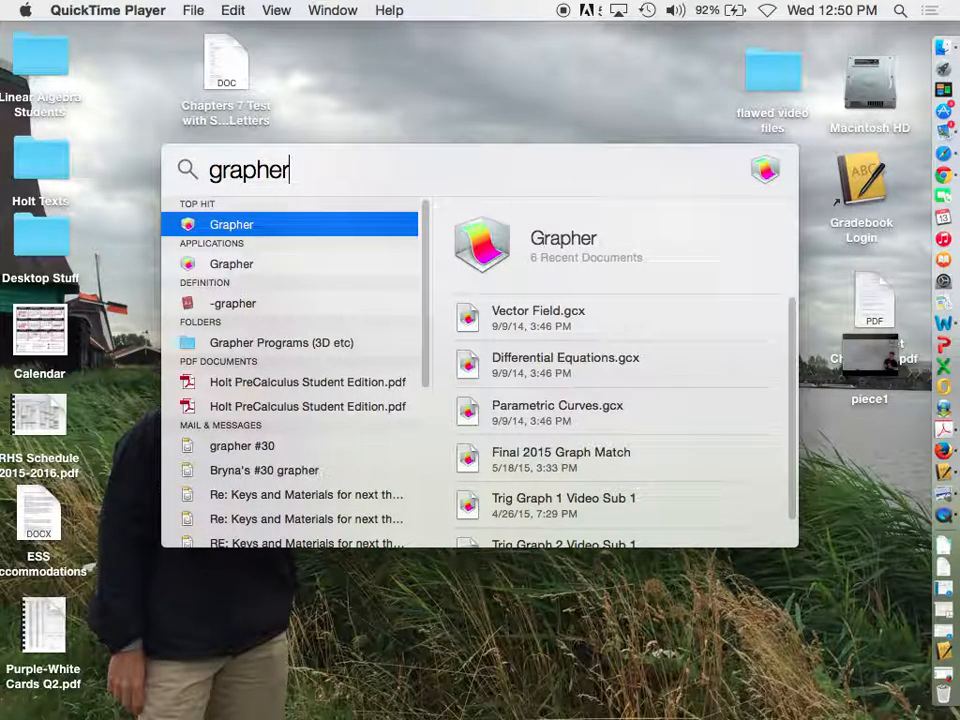
key("Return")
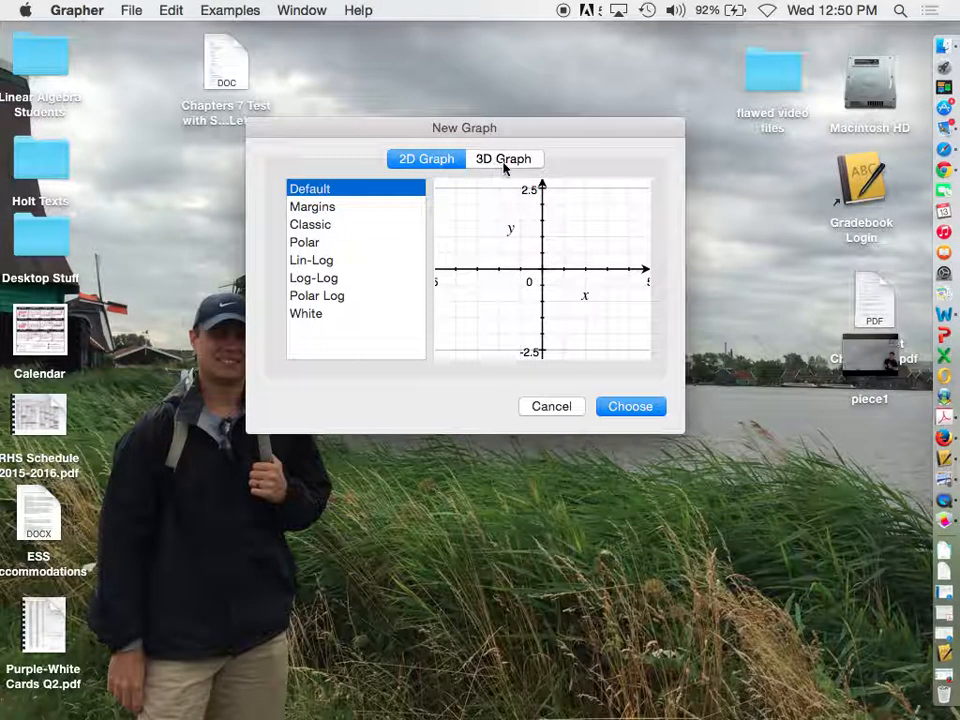
left_click(652, 408)
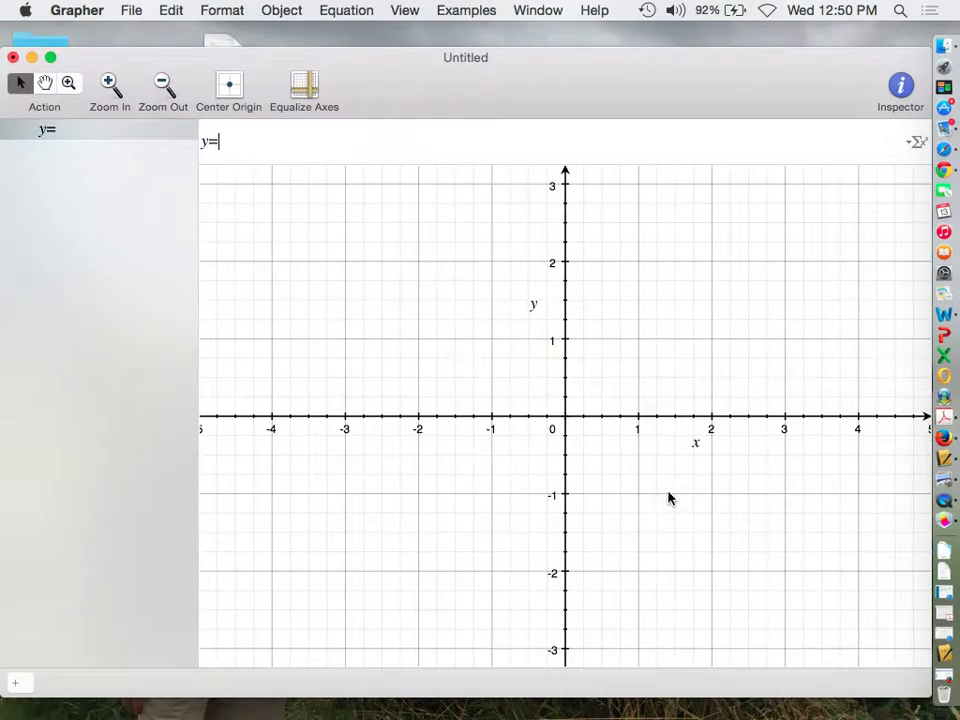
mouse_move(557, 86)
left_mouse_down()
mouse_move(555, 69)
mouse_move(545, 73)
left_mouse_up()
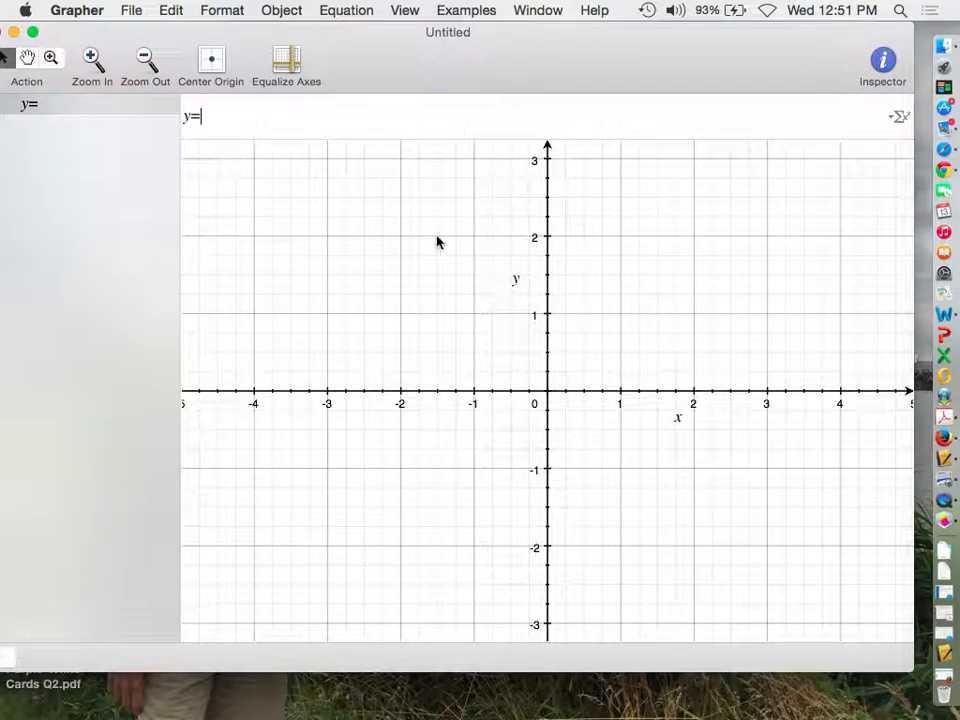
- Set the y-axis range from -10 to 10
double_click(535, 242)
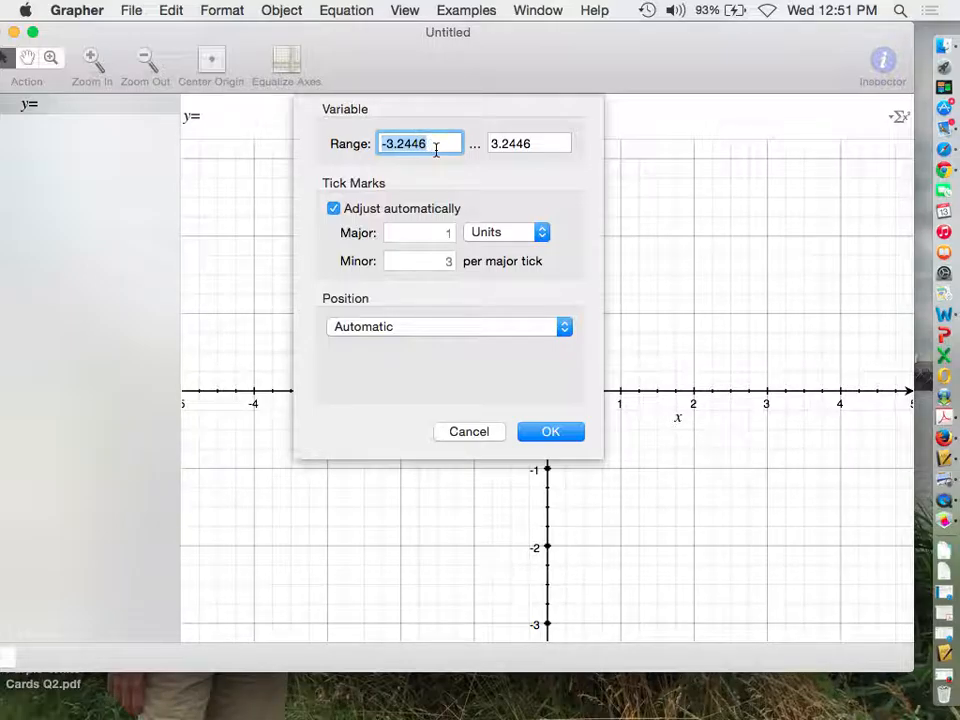
type("-10")
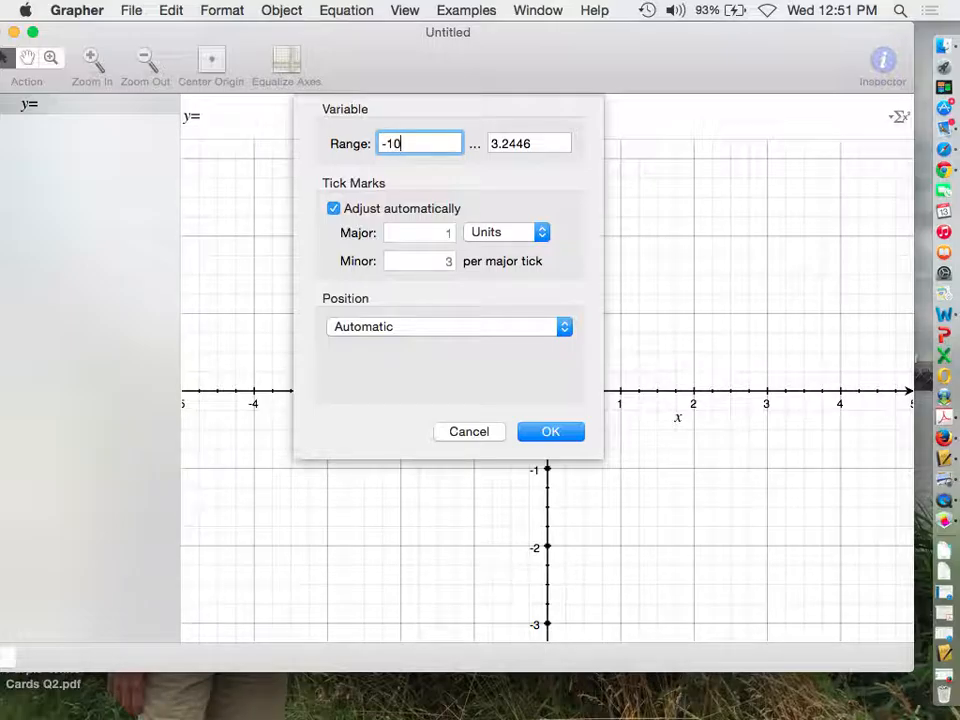
key("Tab")
type("10")
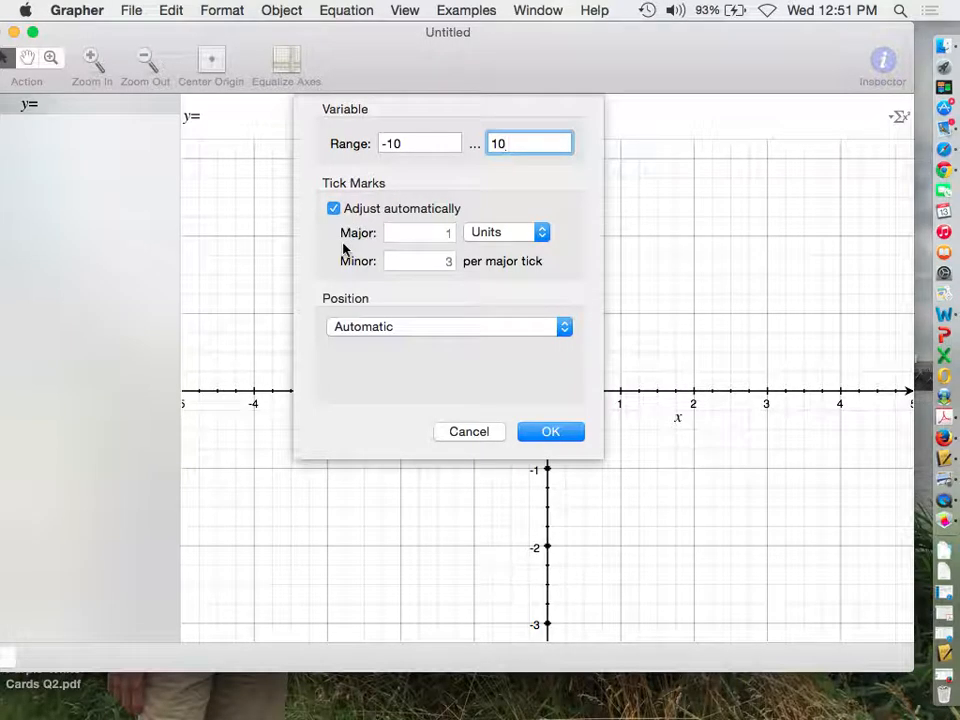
- Disable automatic tick marks for the y-axis and set major ticks to every 2 units
left_click(334, 208)
left_click(450, 233)
type("2")
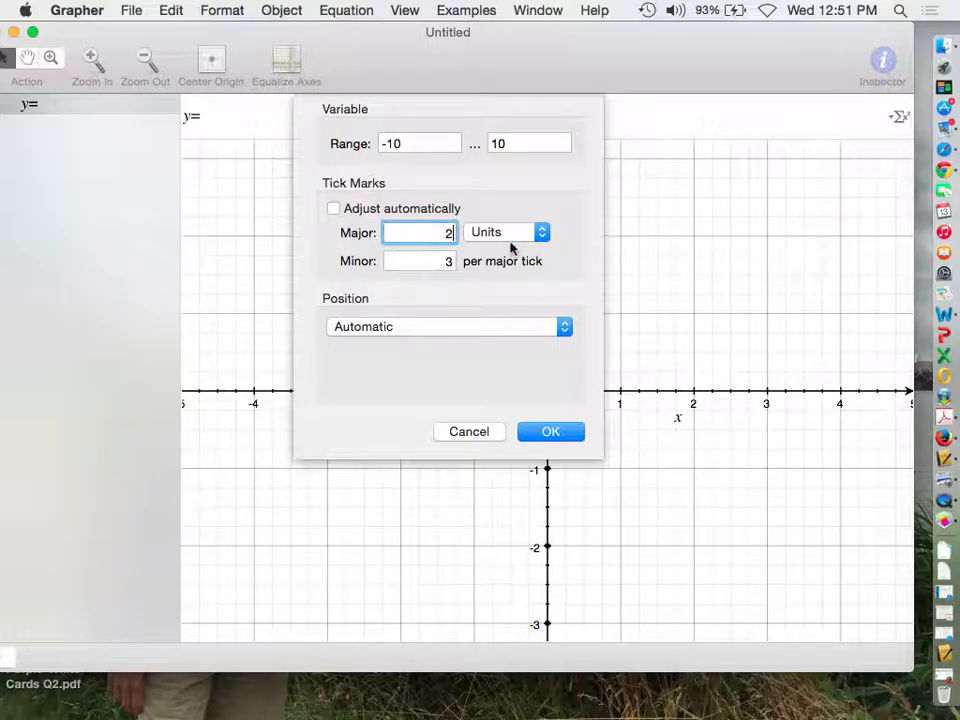
left_click(541, 238)
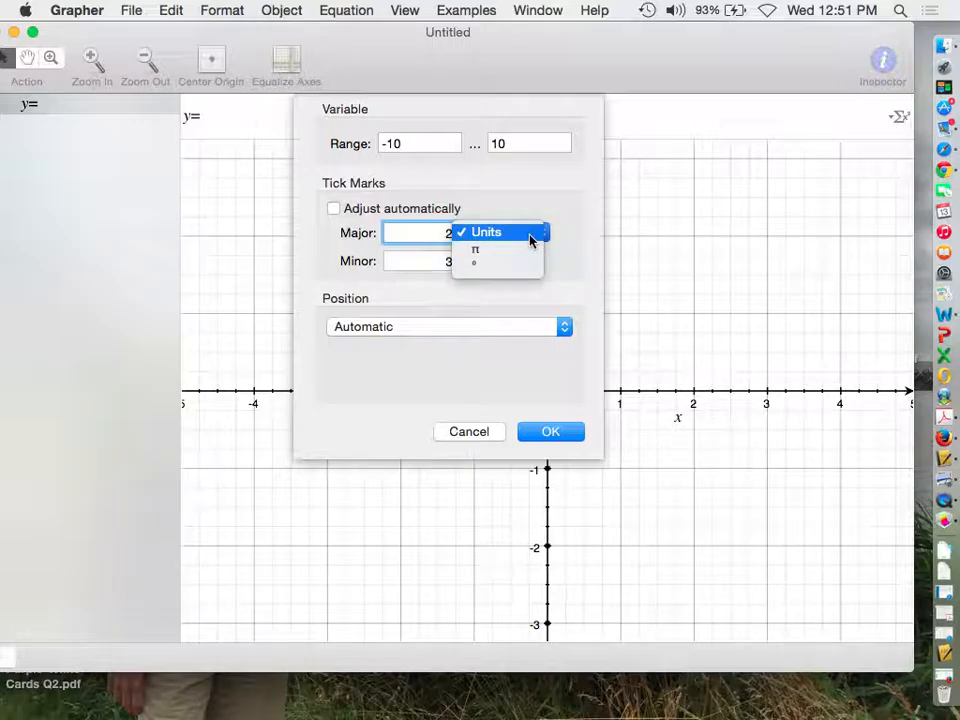
left_click(533, 233)
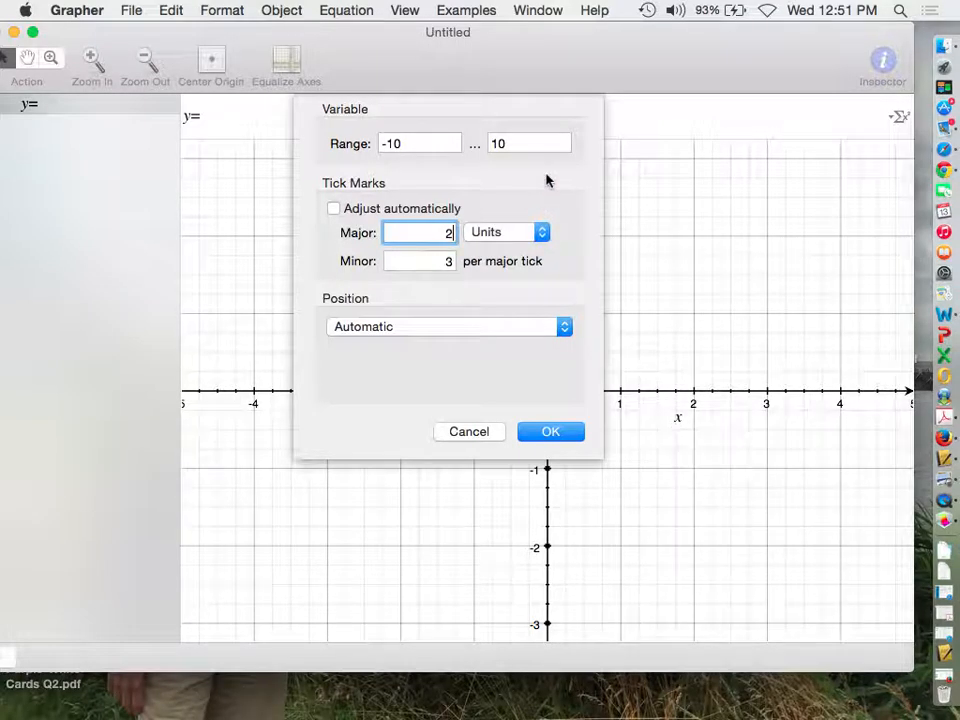
left_click(552, 431)
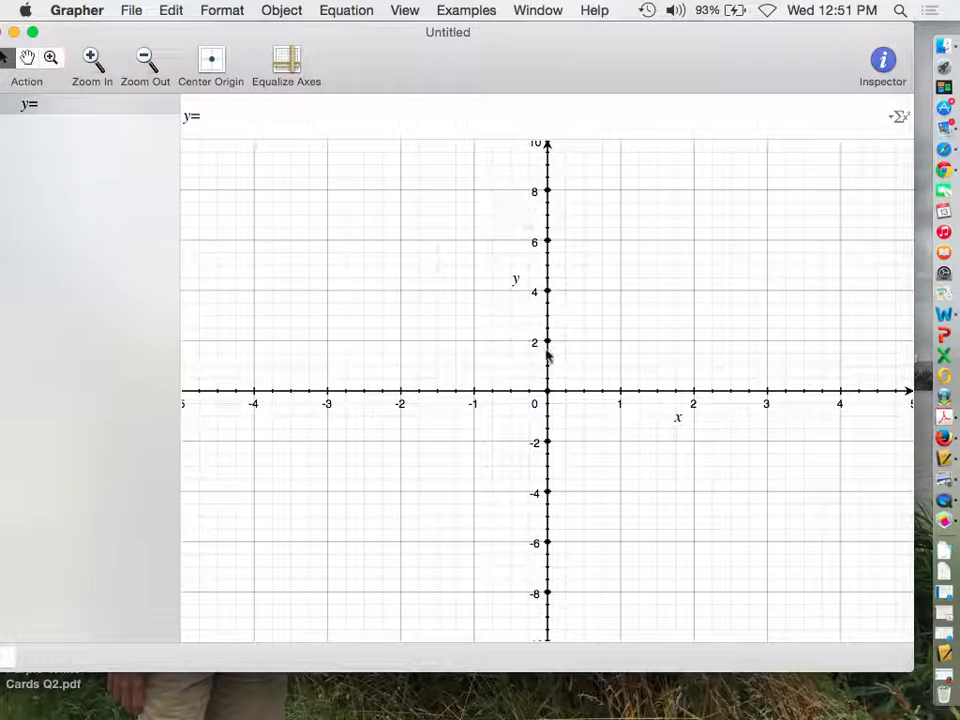
- Try to set the lower limit of the x-axis range to -10
double_click(537, 408)
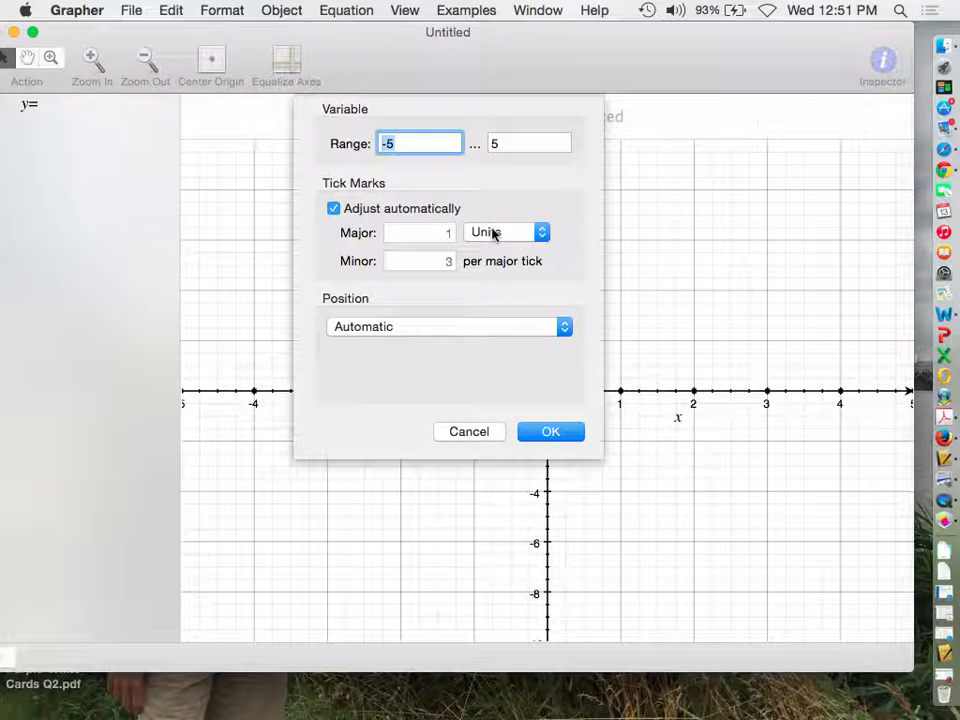
type("-10")
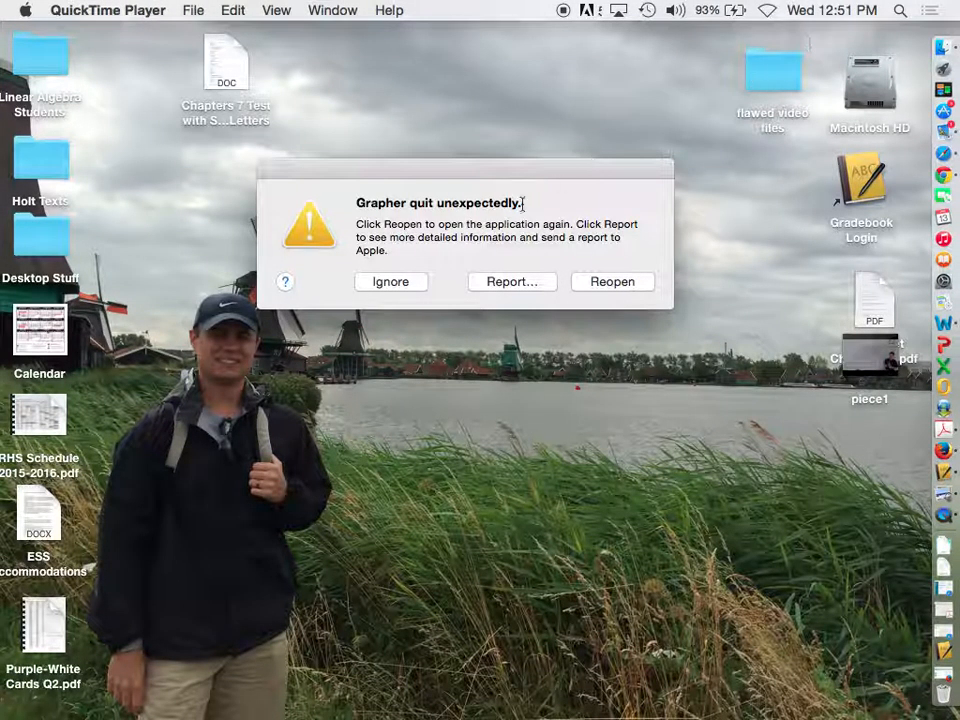
- Dismiss the crash report and relaunch Grapher with a blank 2D graph
left_click(410, 280)
key("super+space")
type("grapher")
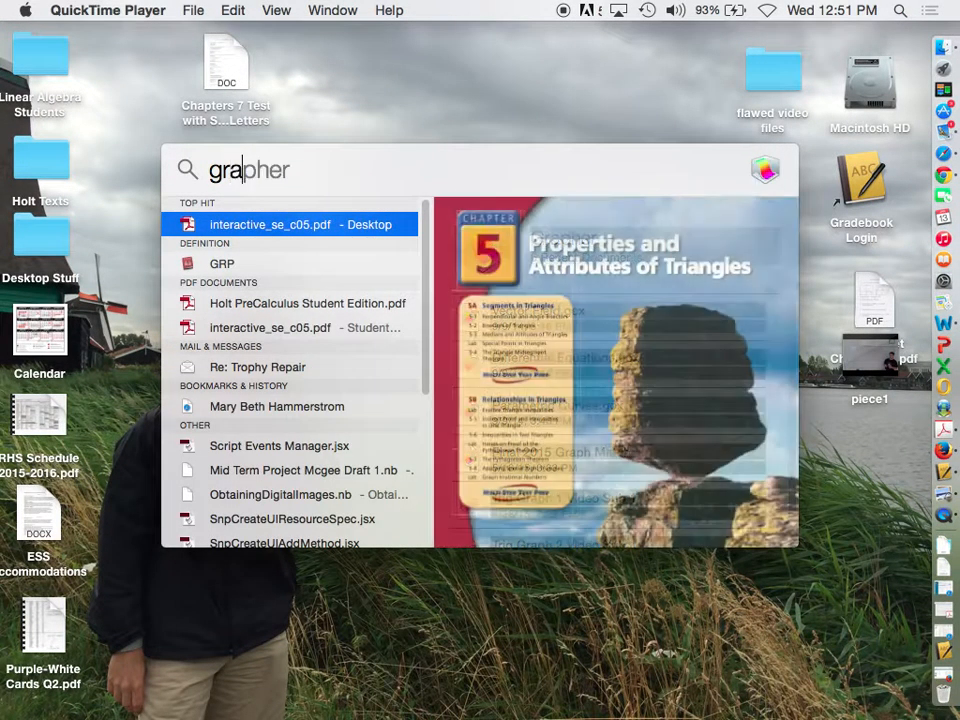
key("Return")
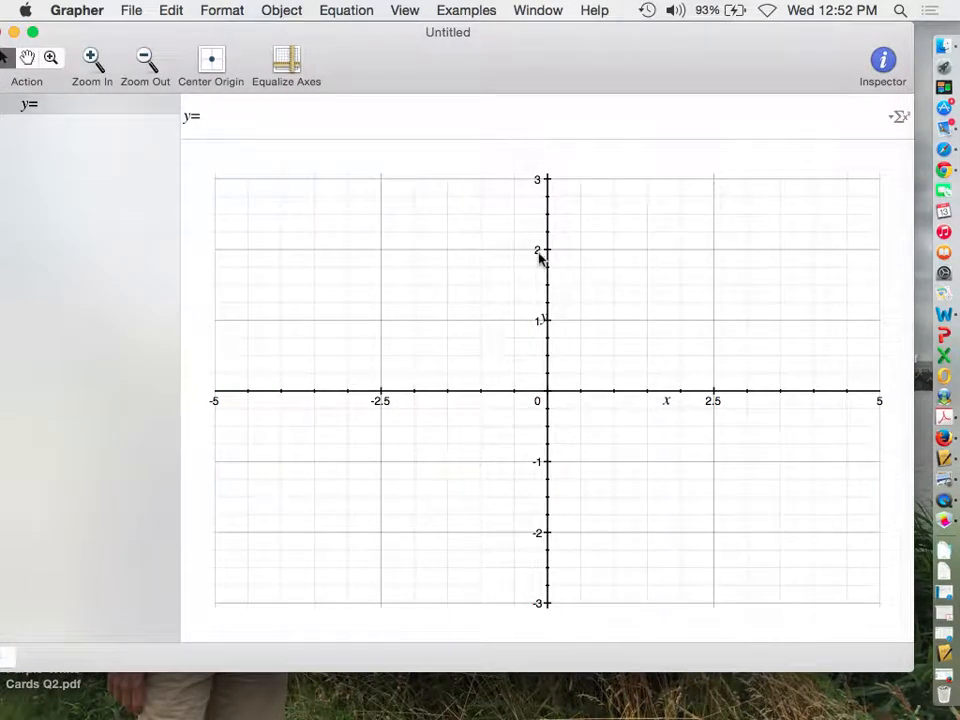
- Set the y-axis range of the blank graph from -10 to 10
type("-10")
key("Tab")
type("10")
key("Tab")
key("Tab")
key("Tab")
key("Tab")
key("Tab")
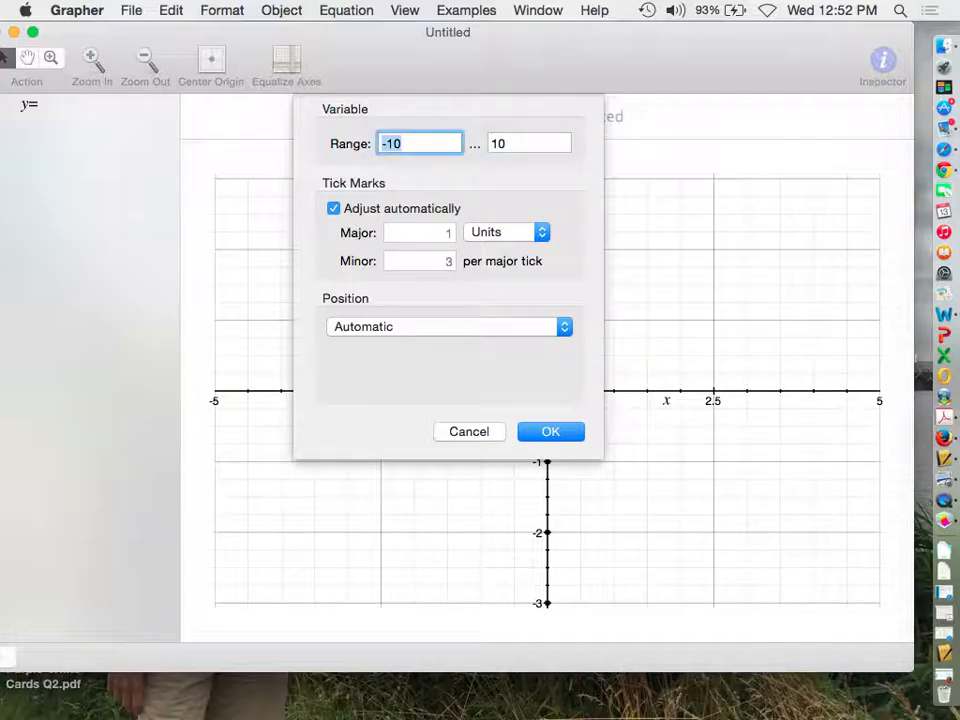
- Turn off automatic y-axis tick marks, set the major tick spacing to 2 units and apply the axis settings
left_click(333, 208)
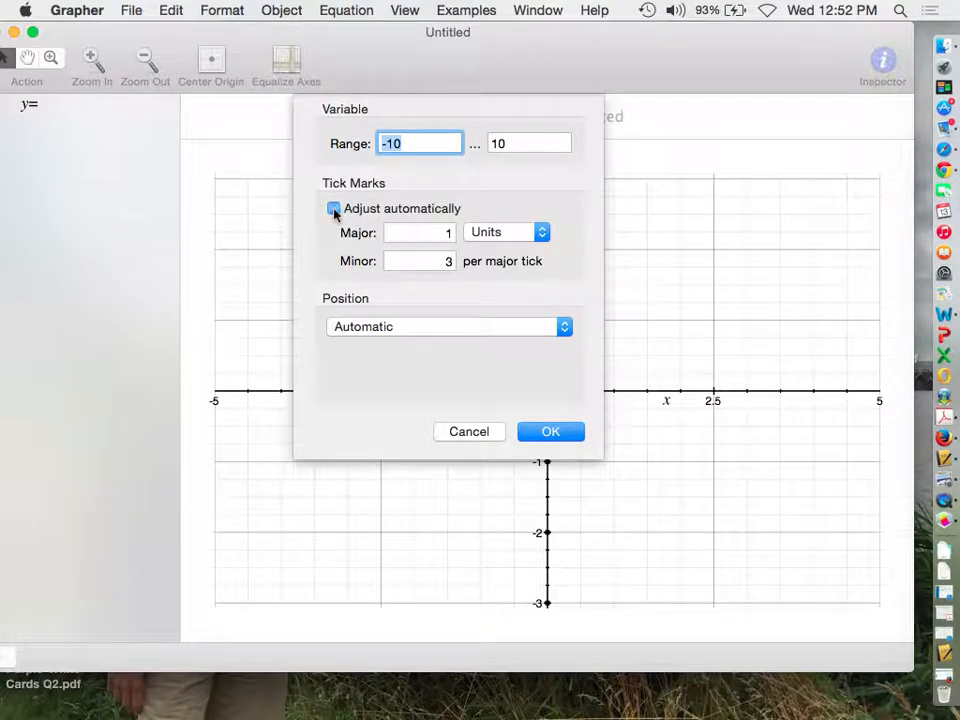
double_click(439, 234)
type("2")
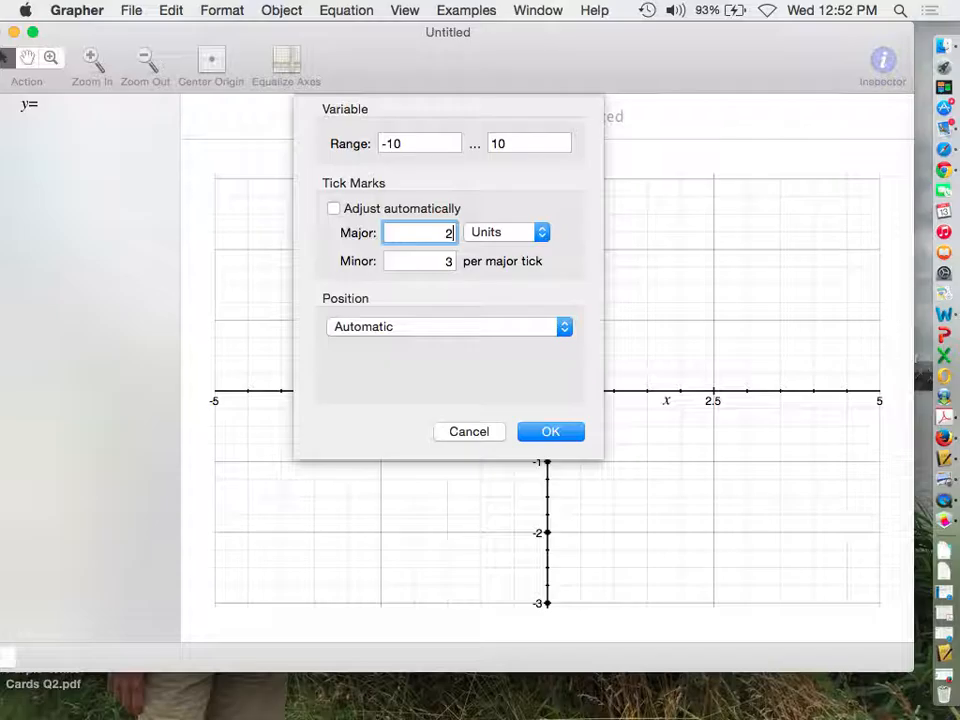
key("Return")
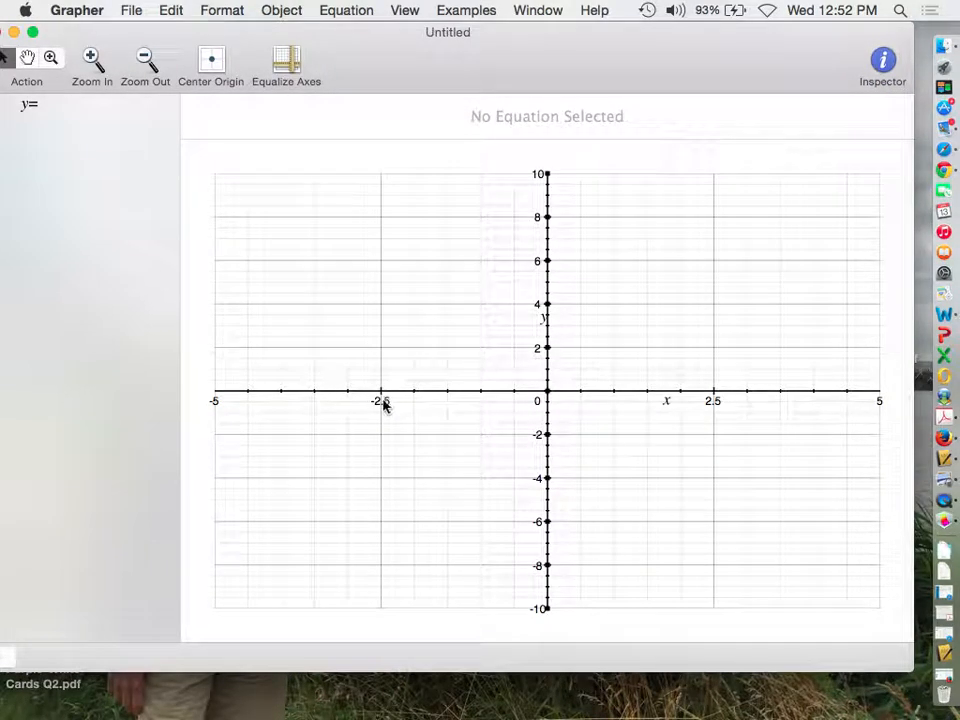
- Set the x-axis range from -10 to 10 with manual major tick marks every 2 units
double_click(385, 403)
type("-10")
key("Tab")
type("10")
key("Tab")
left_click(333, 208)
left_click(437, 233)
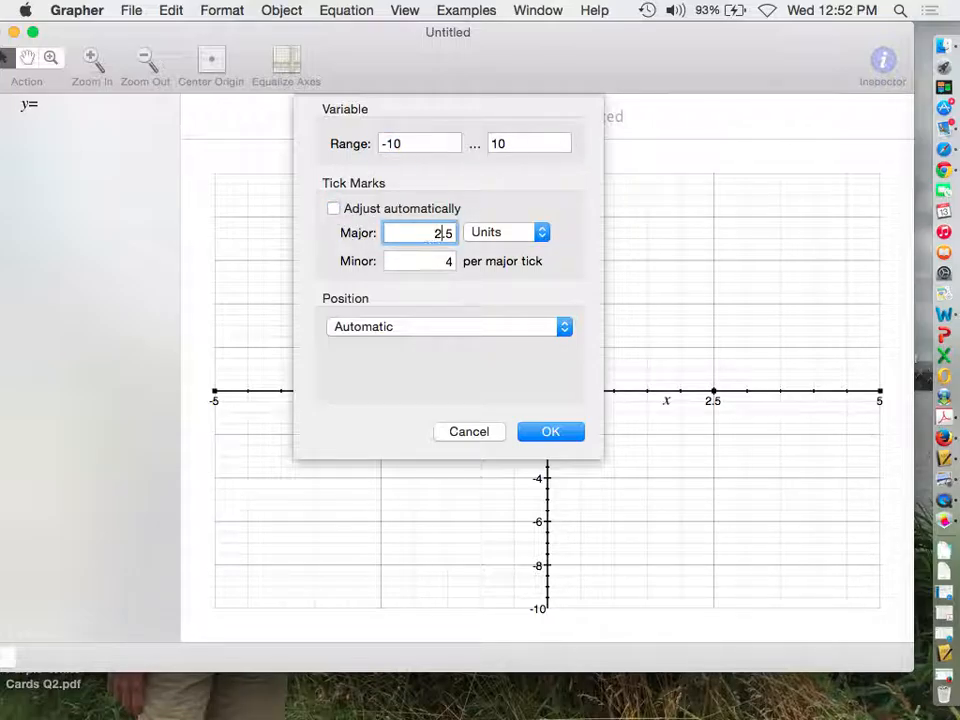
key("Return")
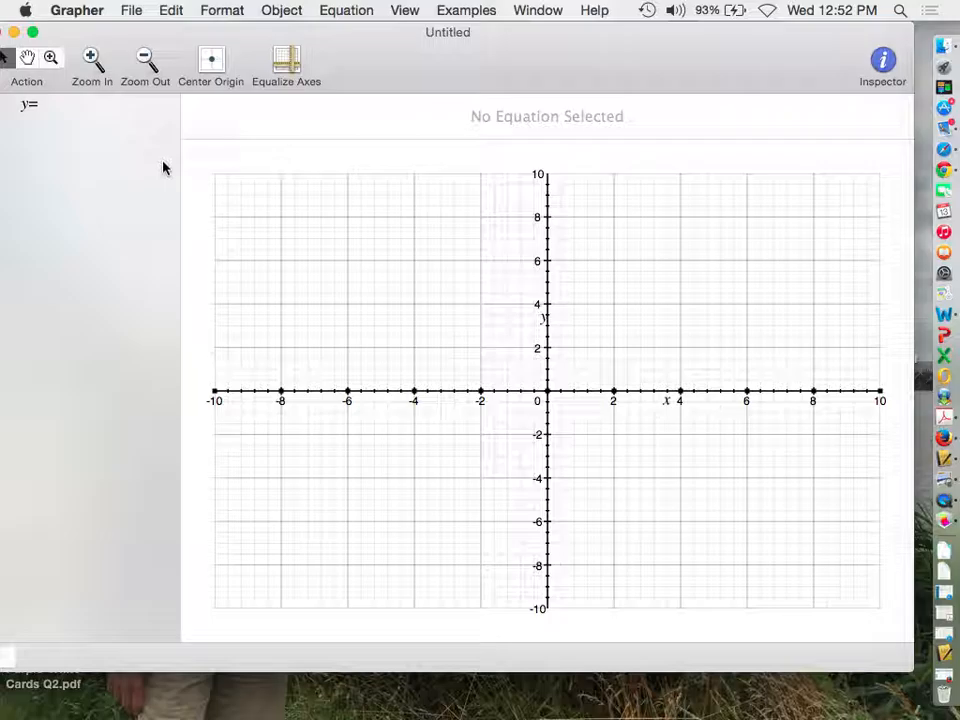
- Replace the empty y= equation with x^2+3xy+y^2=22 and plot it
left_click(35, 106)
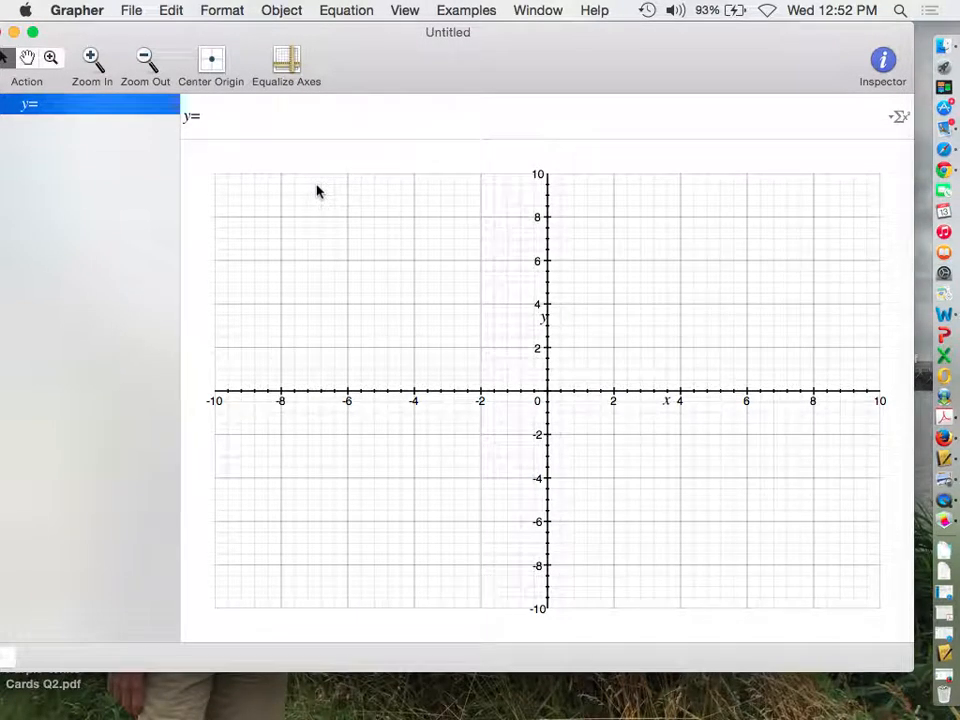
left_click(230, 121)
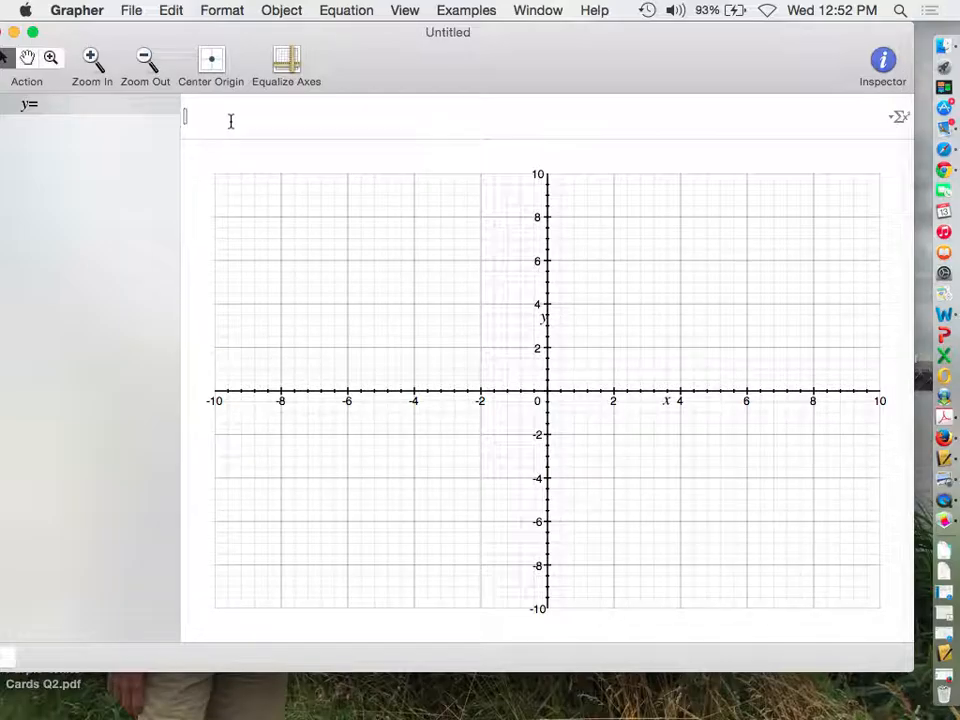
type("^2")
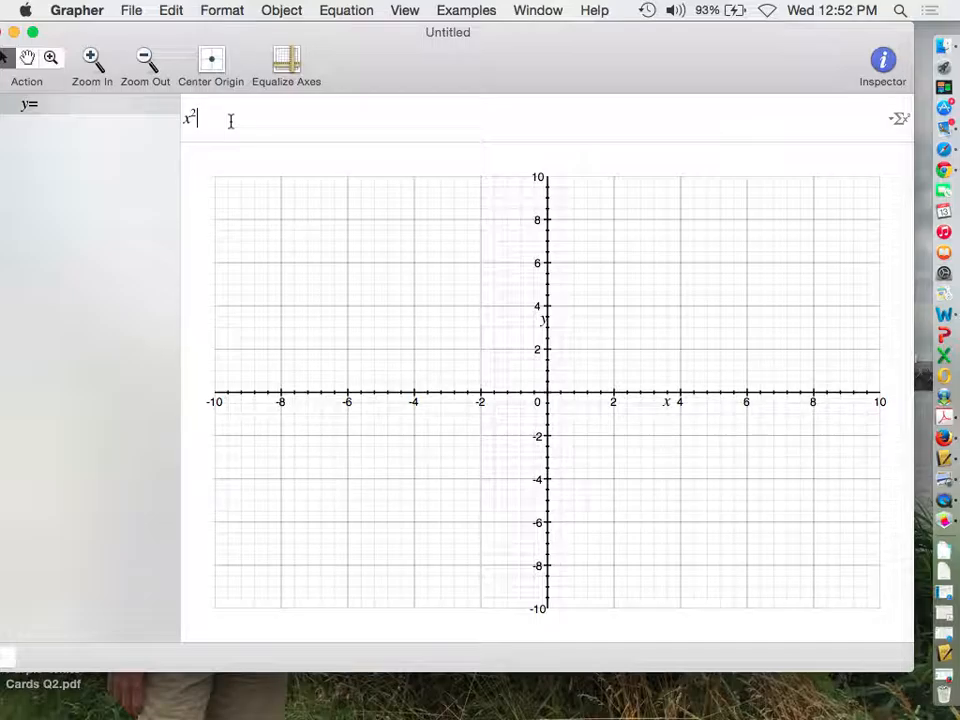
type("+3xy+y^2=")
type("22")
key("Return")
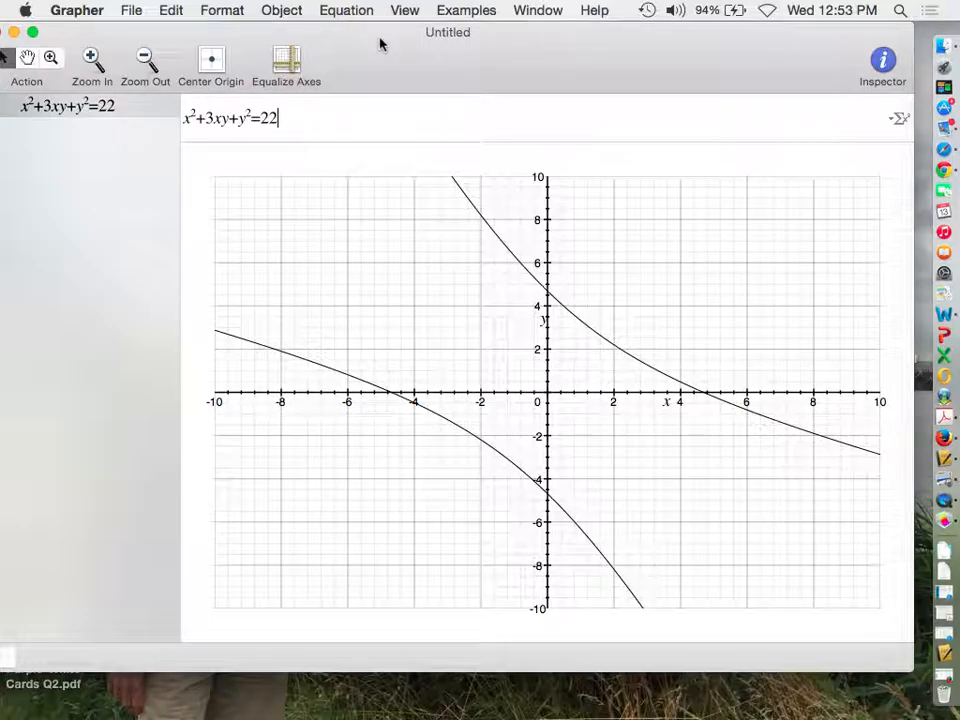
- Change the line colour of the x^2+3xy+y^2=22 curve to Red
left_click_drag(441, 36, 465, 43)
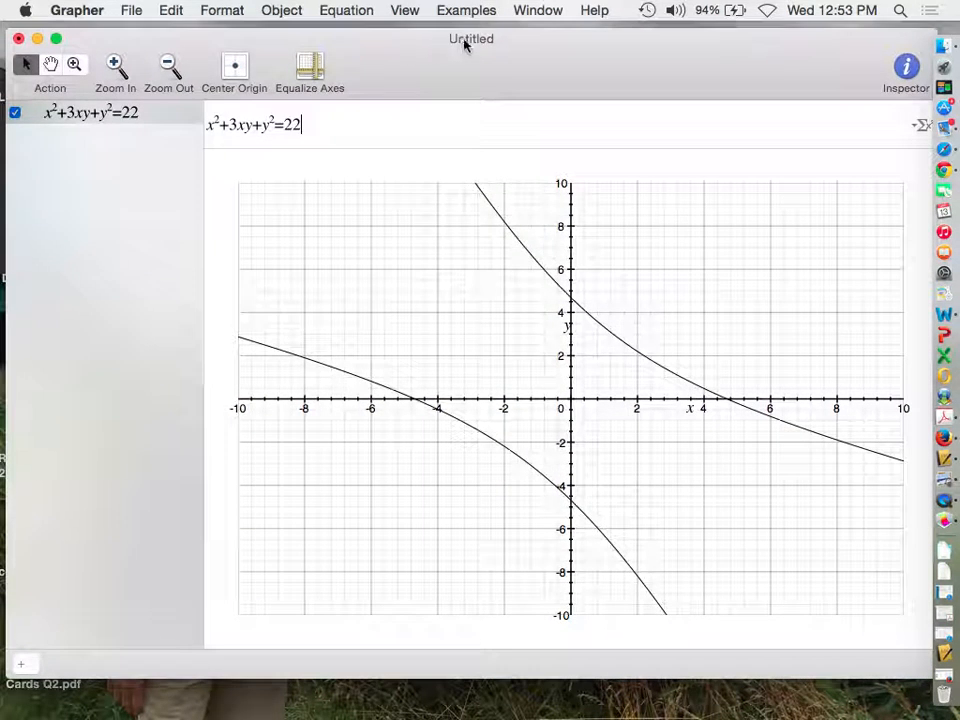
left_click(907, 68)
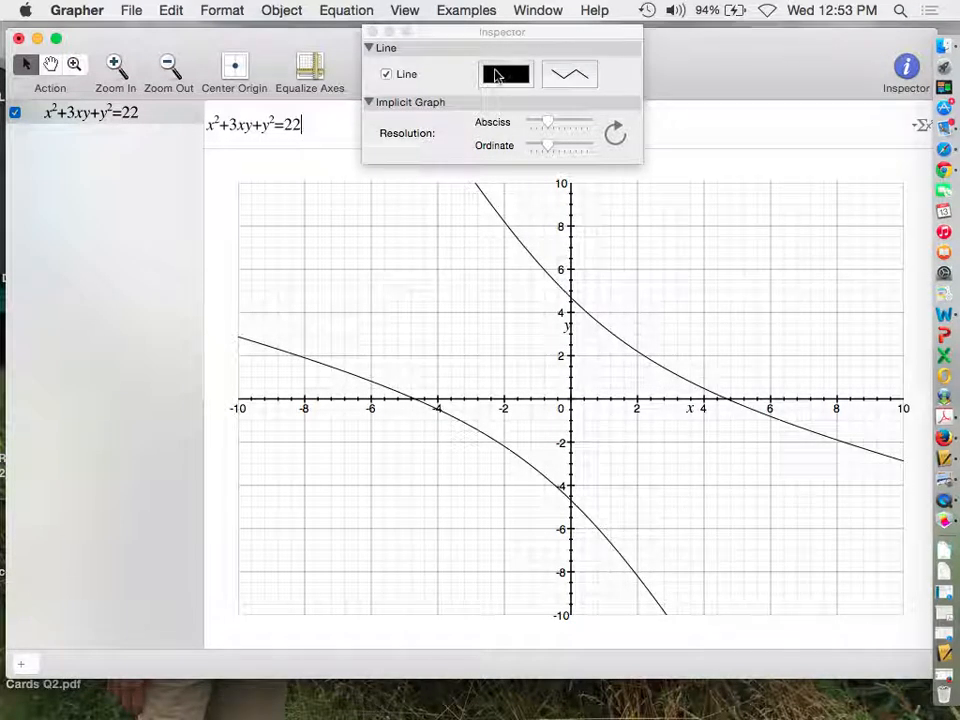
left_click(497, 76)
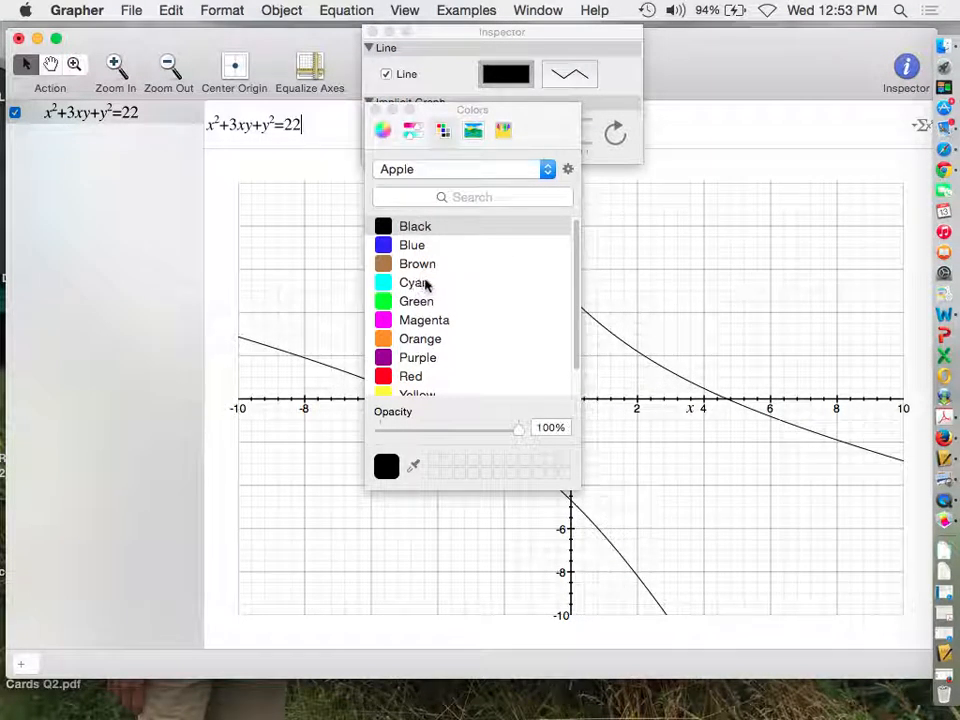
left_click(405, 377)
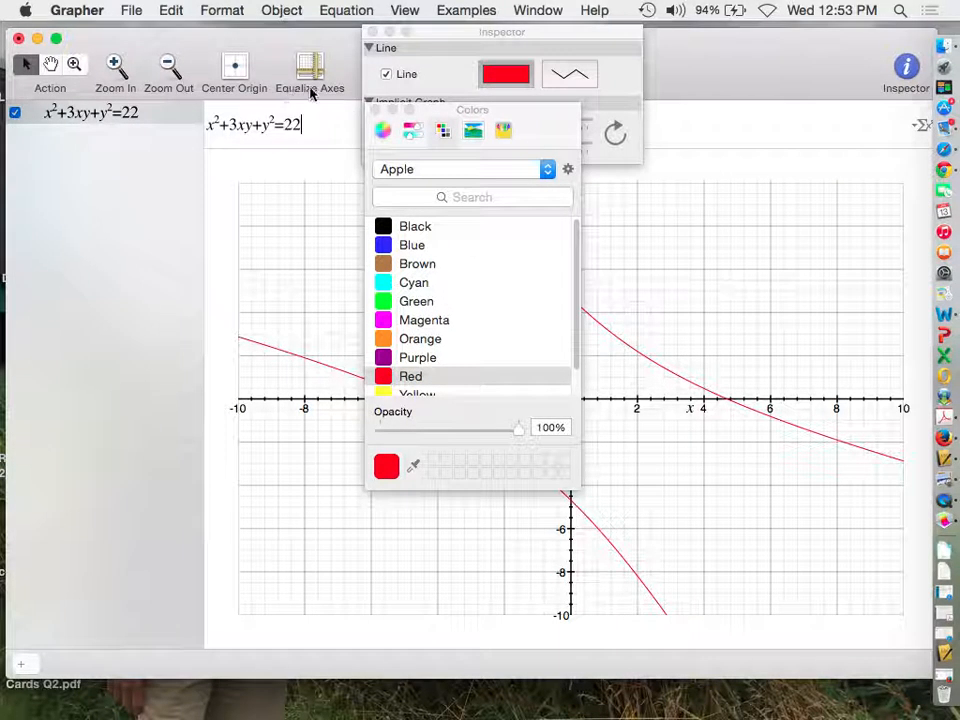
left_click(379, 110)
- Increase the line width of the red curve above 1.5 and close the line formatting windows
left_click(576, 86)
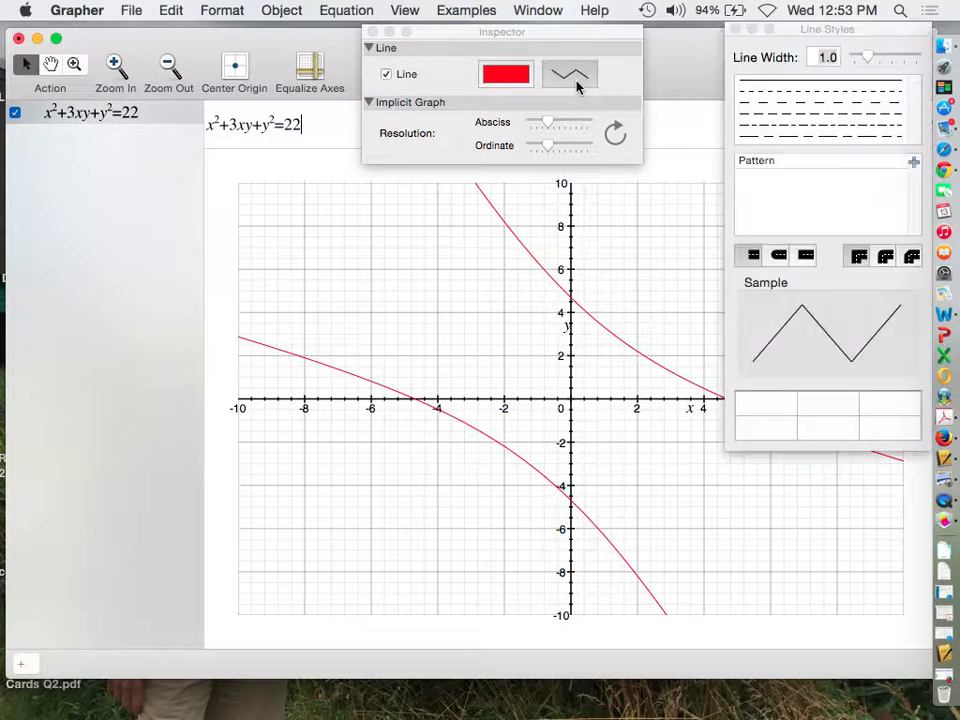
left_click(877, 58)
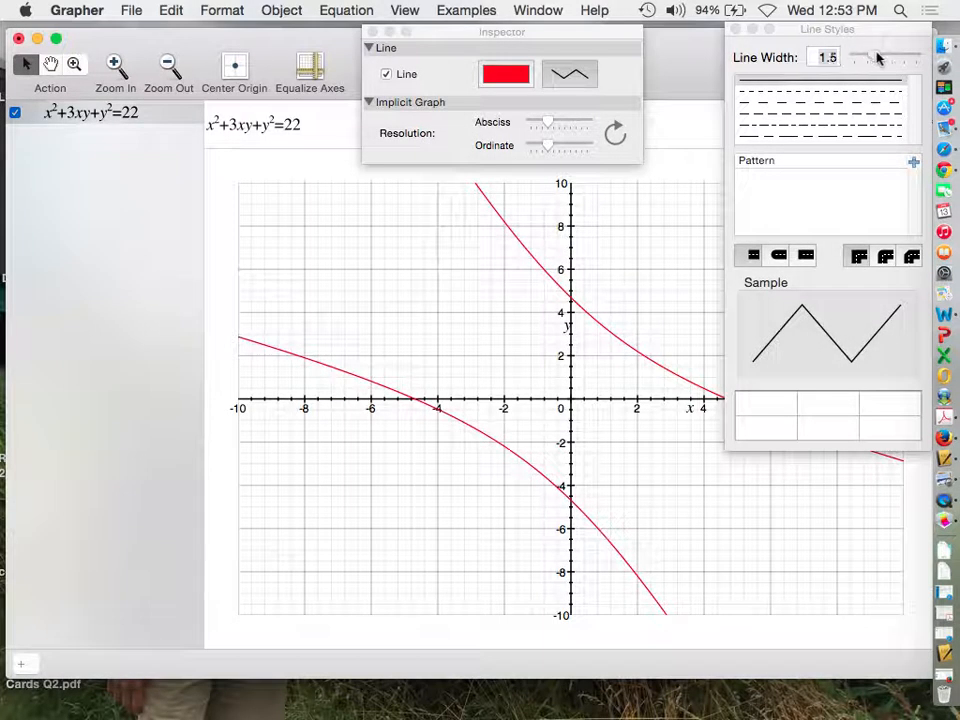
left_click_drag(877, 58, 887, 58)
left_click(737, 31)
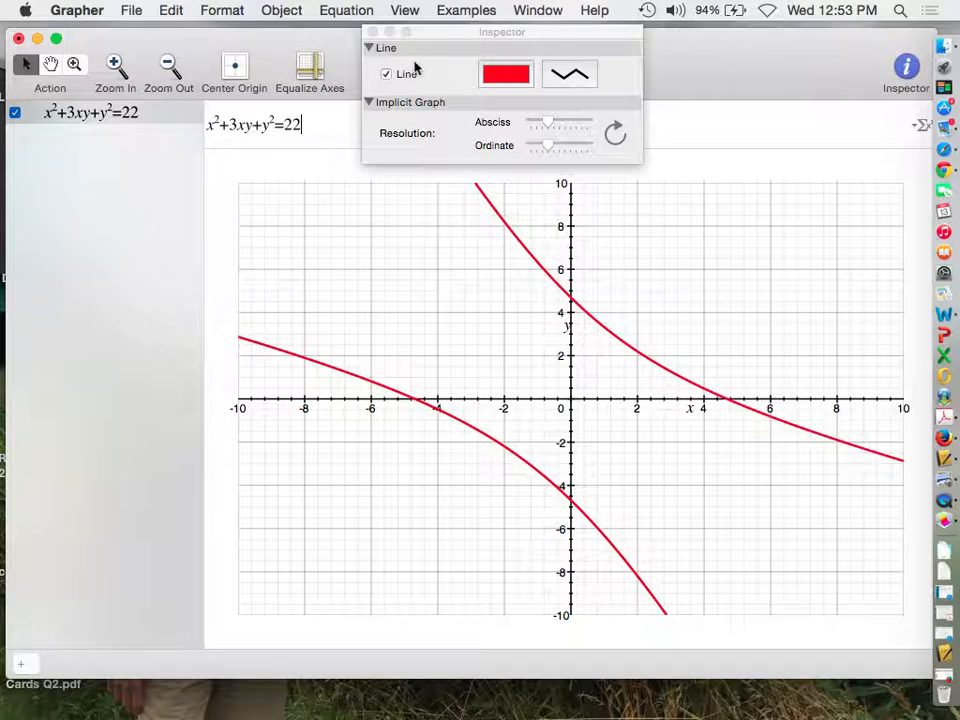
left_click(373, 31)
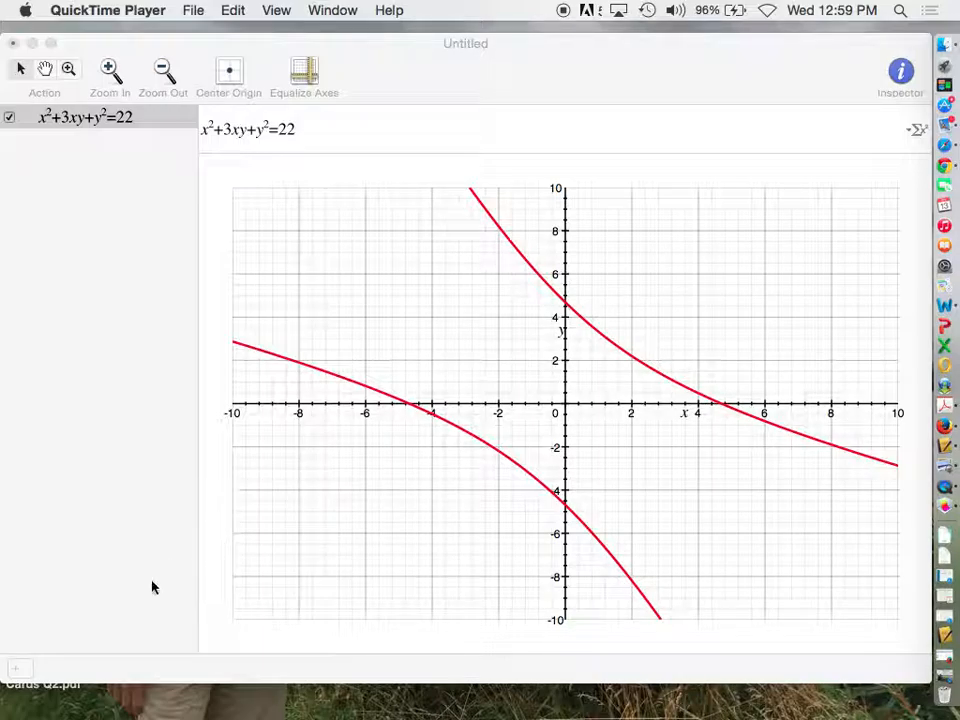
- Add a new equation x^2-xy+y^2=6 and plot it alongside the first curve
left_click(15, 672)
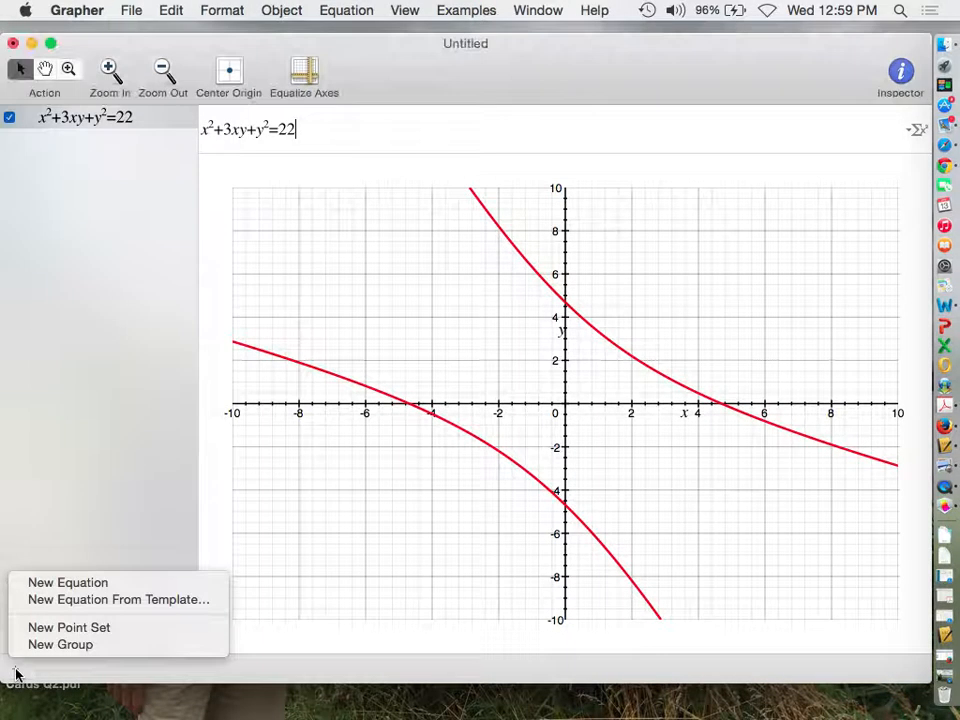
left_click(66, 583)
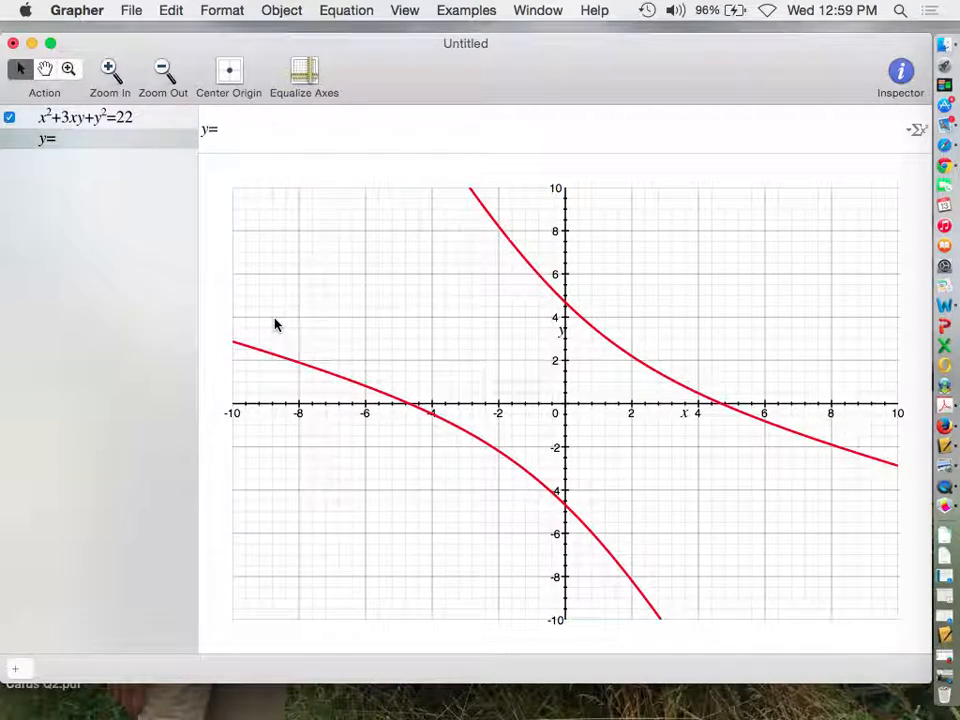
key("BackSpace")
key("BackSpace")
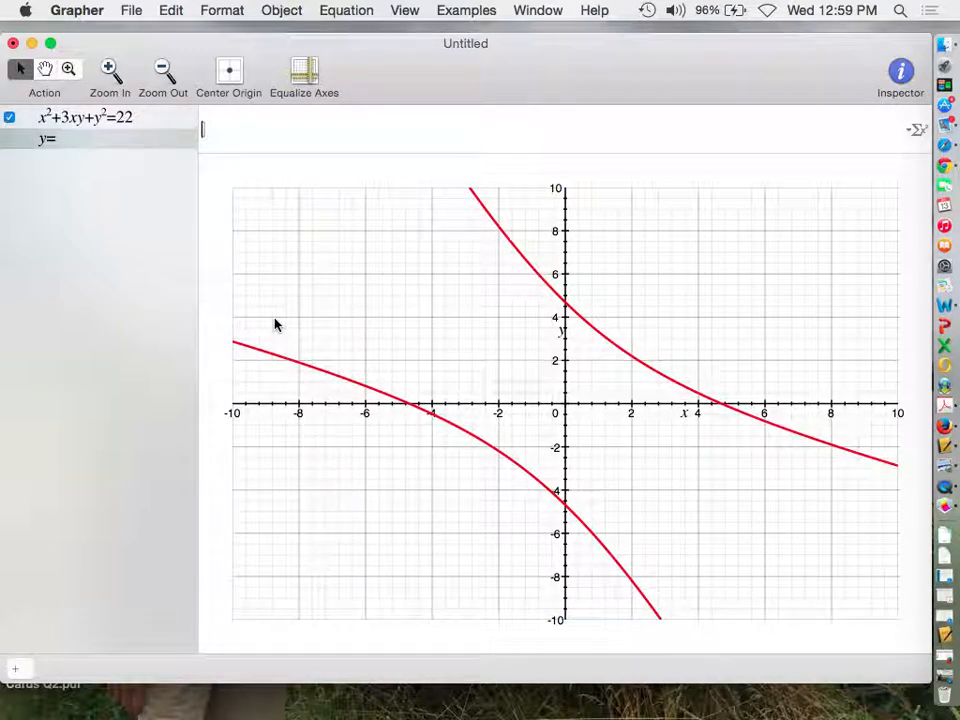
type("x^2-xy+y^2=")
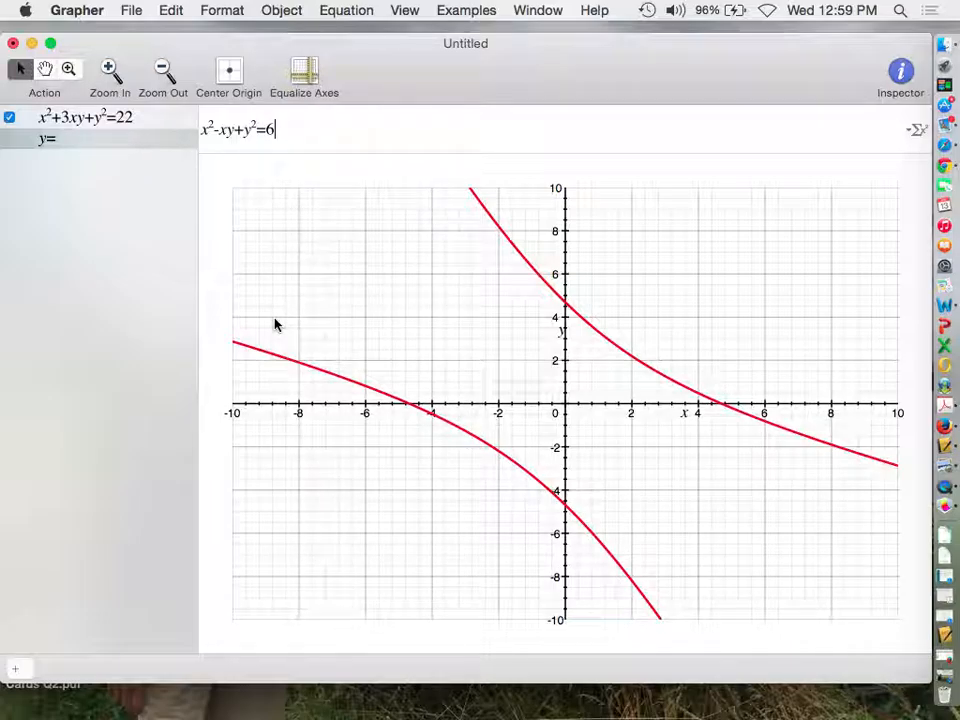
type("6")
key("Return")
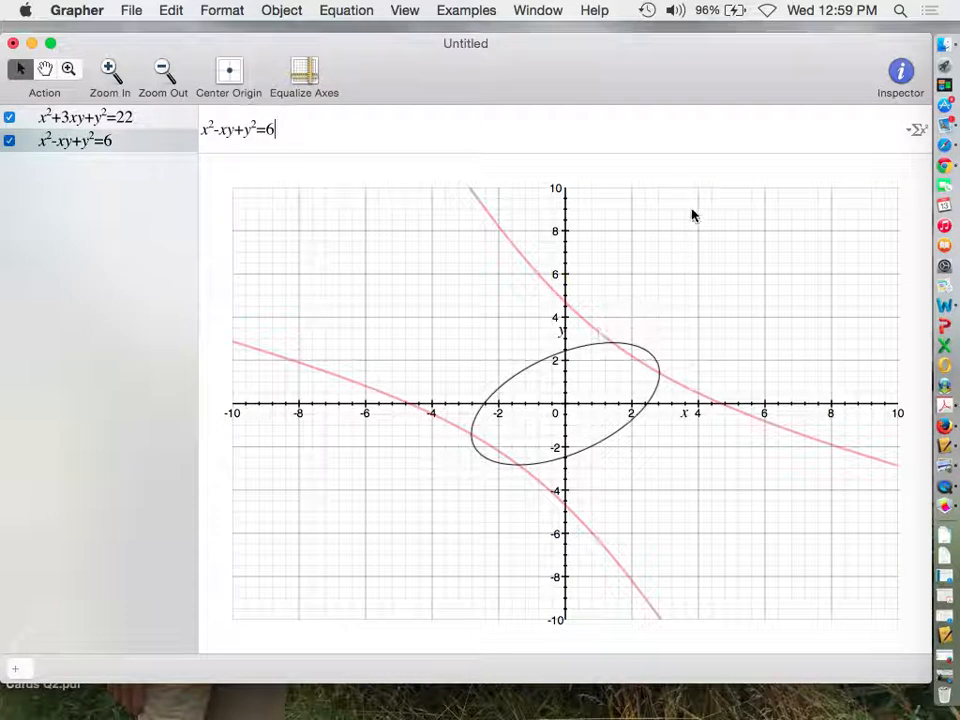
- Change the line colour of the x^2-xy+y^2=6 curve to Green
left_click(903, 74)
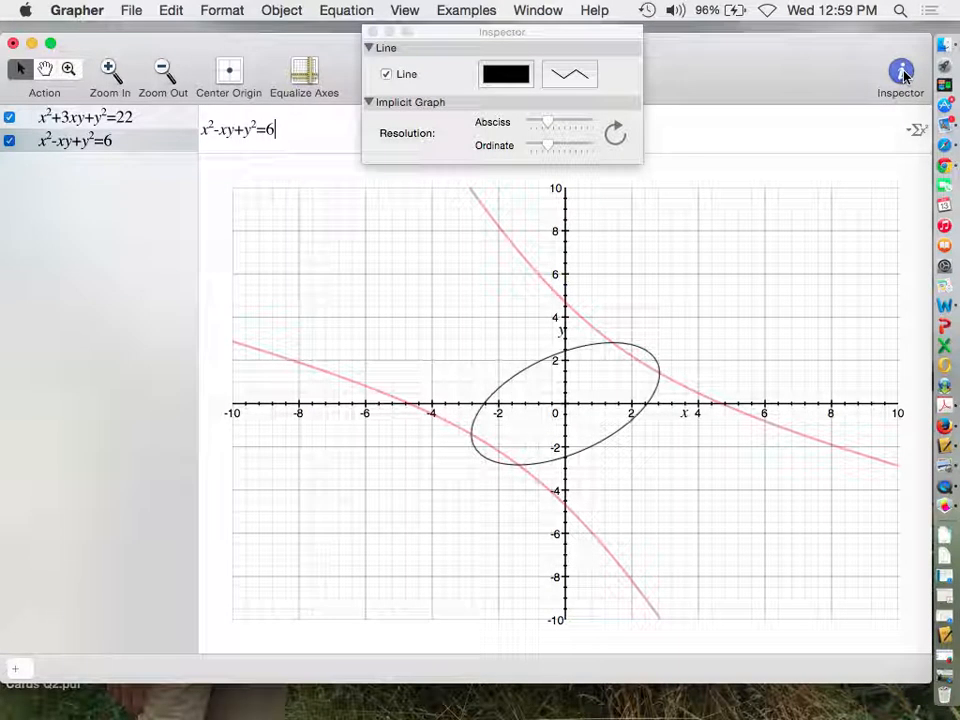
left_click(506, 75)
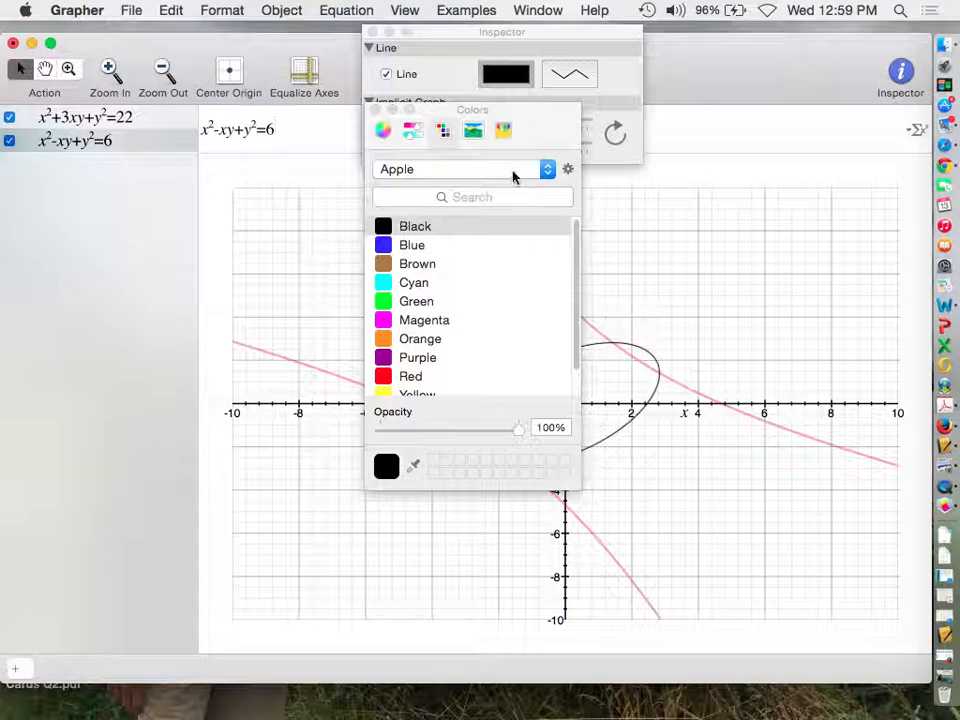
left_click(423, 303)
left_click(377, 110)
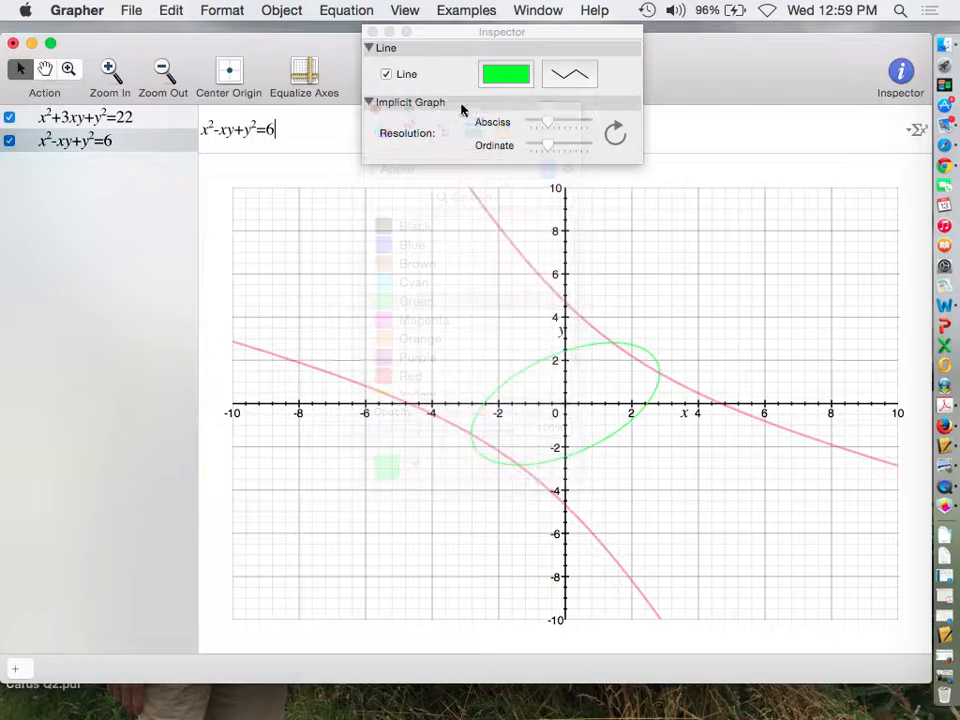
- Set the line width of the x^2-xy+y^2=6 curve to 2.5 and close the formatting windows
left_click(570, 75)
left_click_drag(869, 62, 886, 58)
left_click(736, 29)
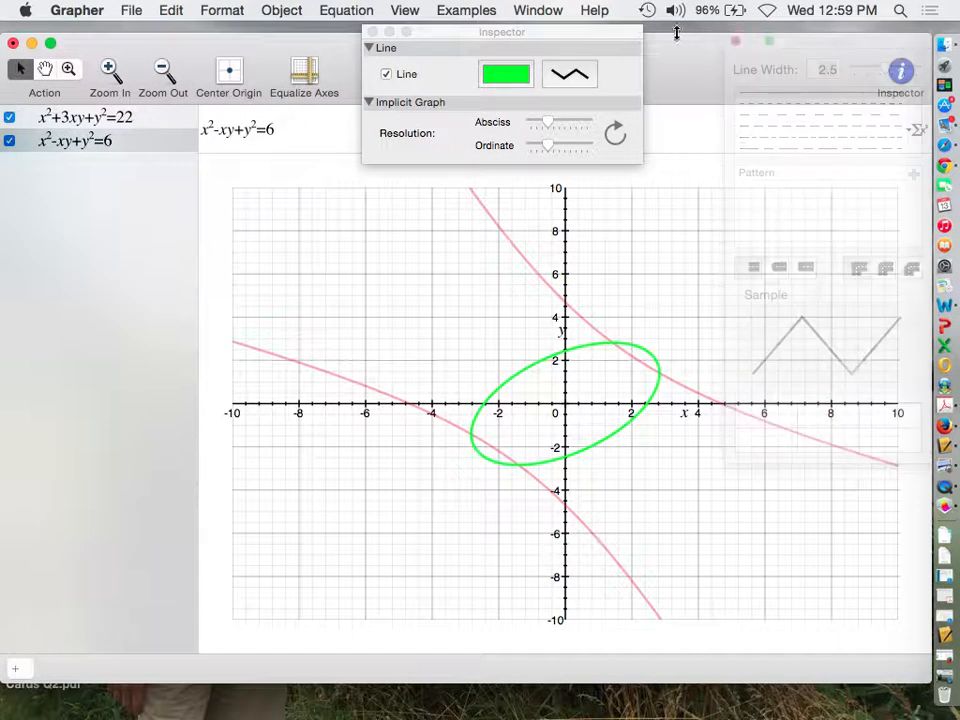
left_click(369, 32)
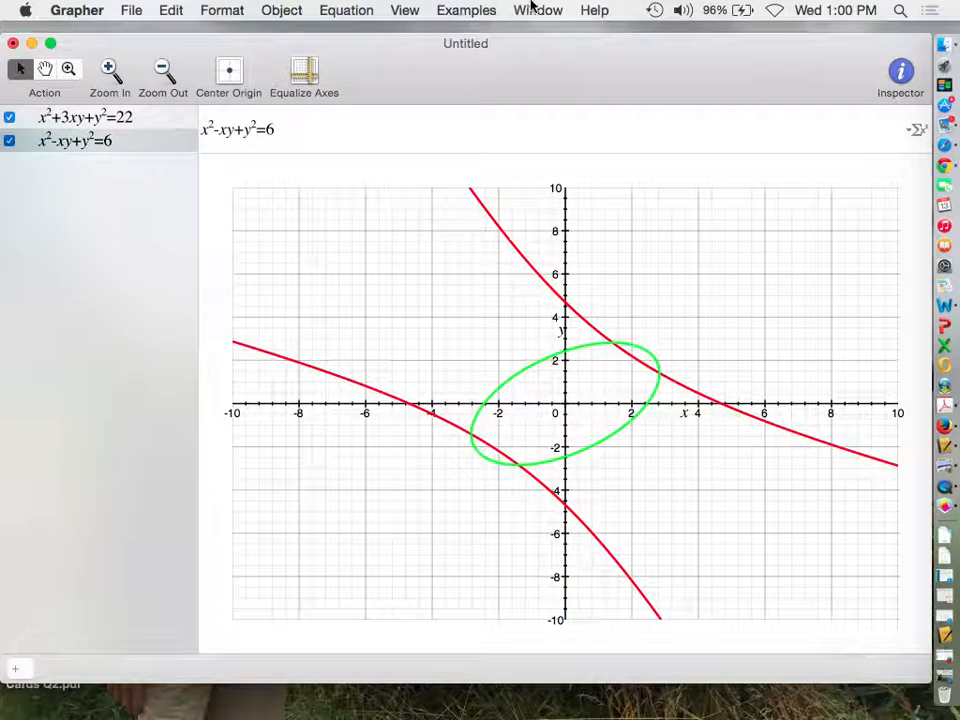
left_click(944, 486)
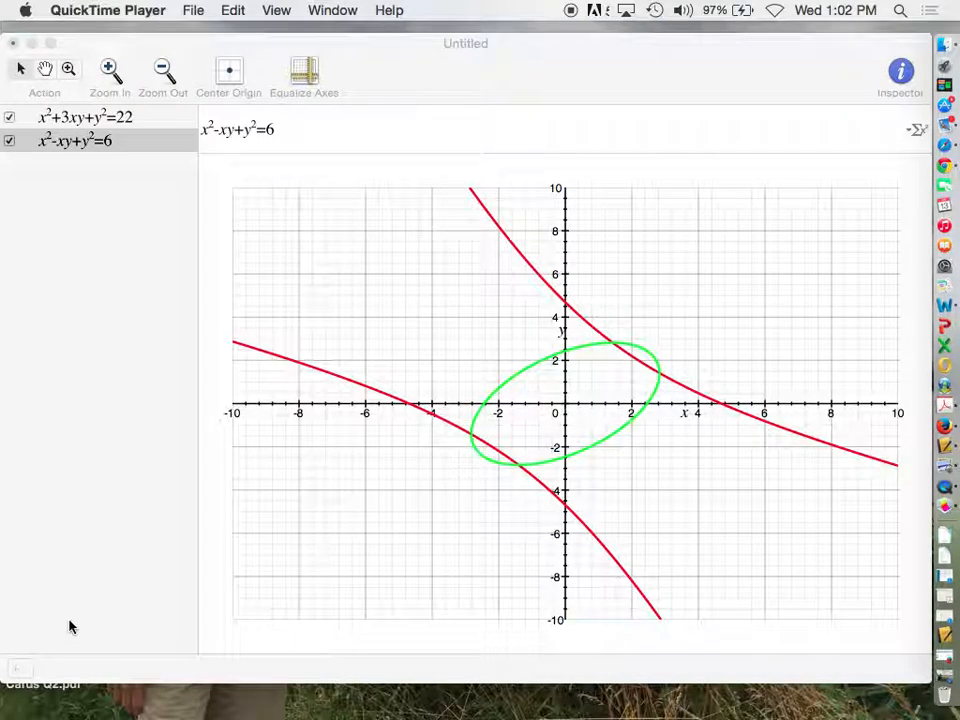
- Add a new point set and set its first point's Column 1 value to 1.414
left_click(17, 668)
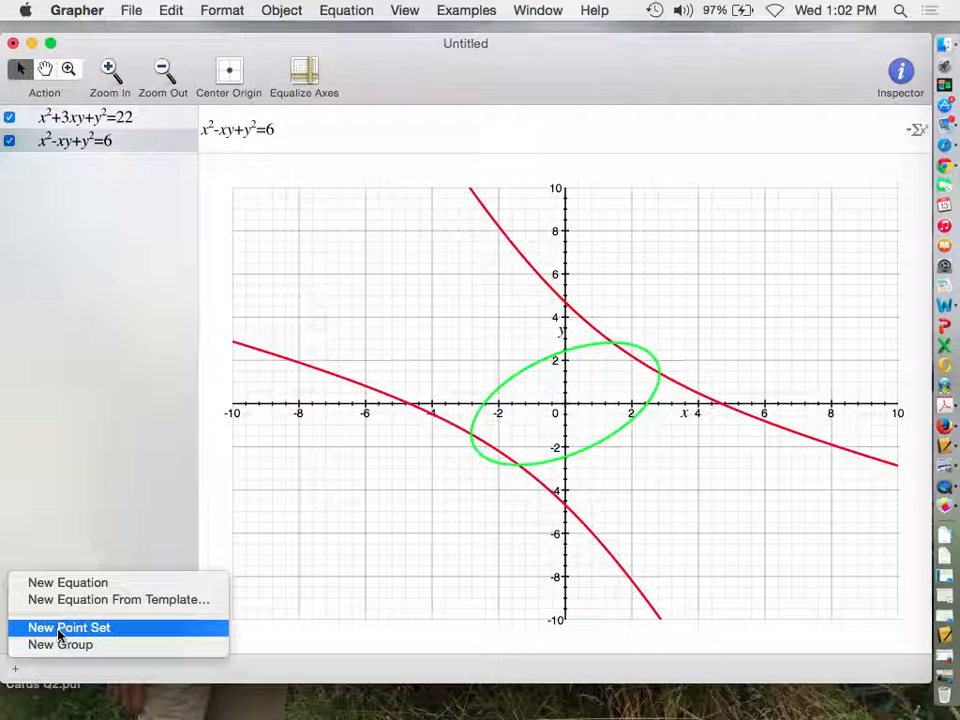
left_click(62, 628)
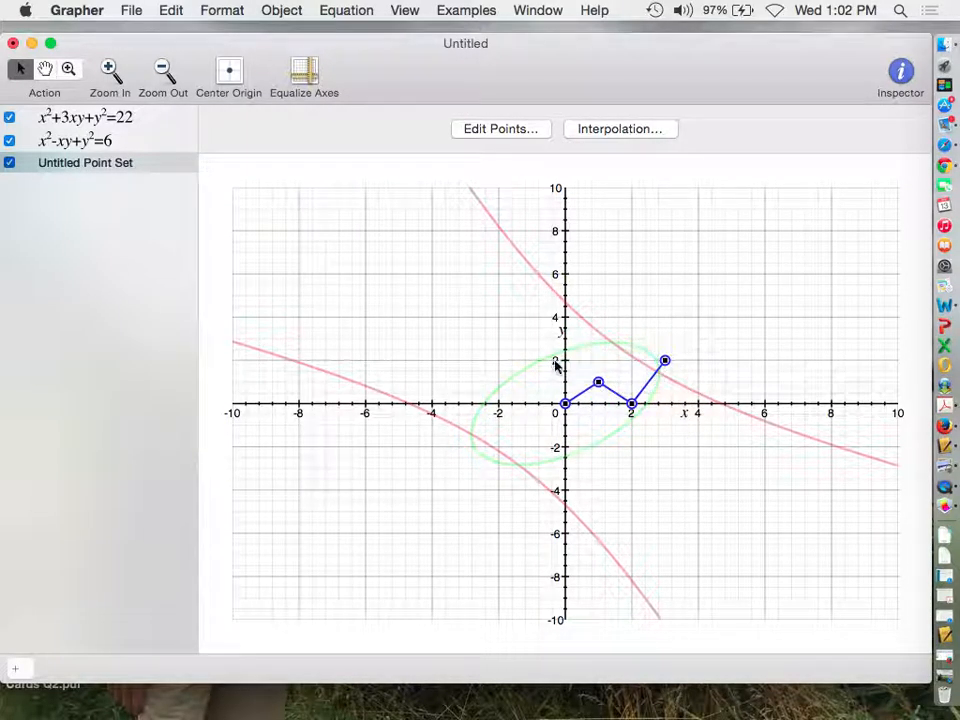
left_click(521, 133)
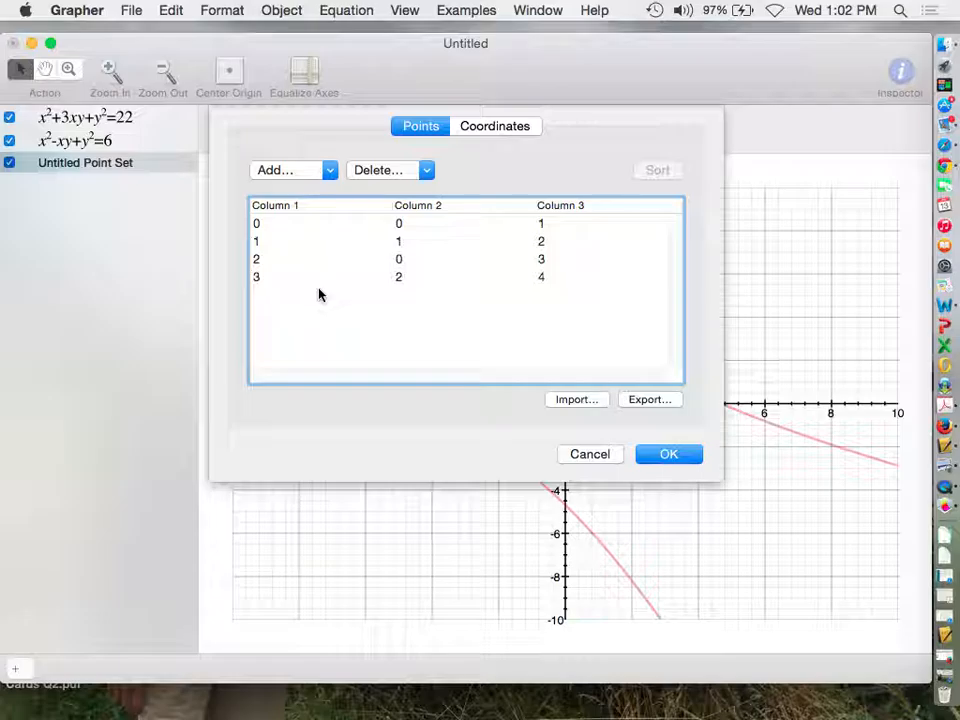
left_click(268, 226)
left_click(259, 226)
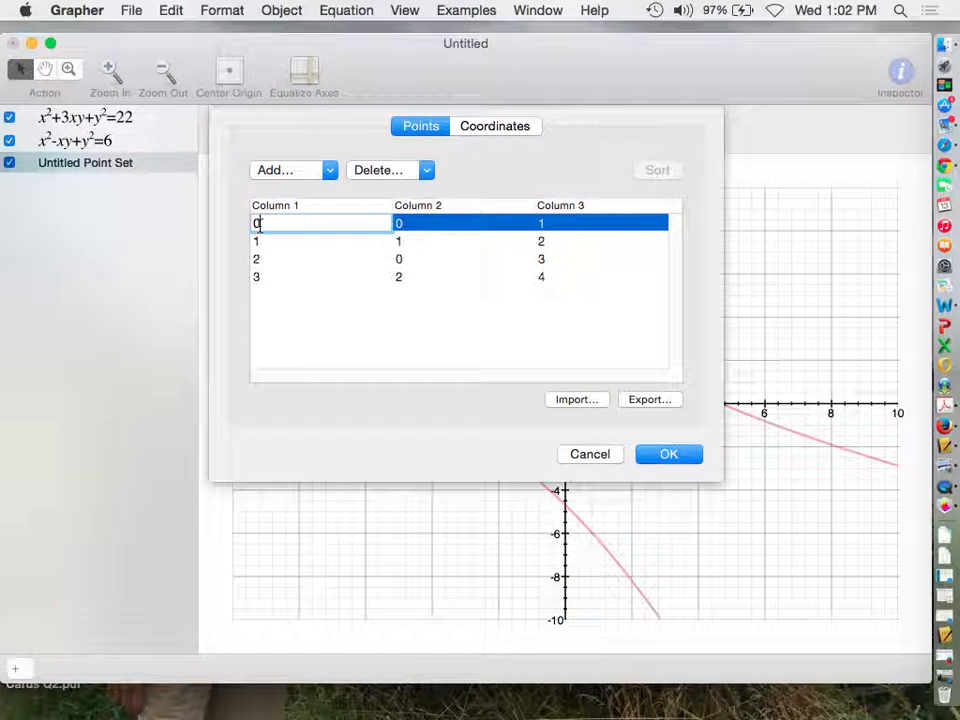
key("BackSpace")
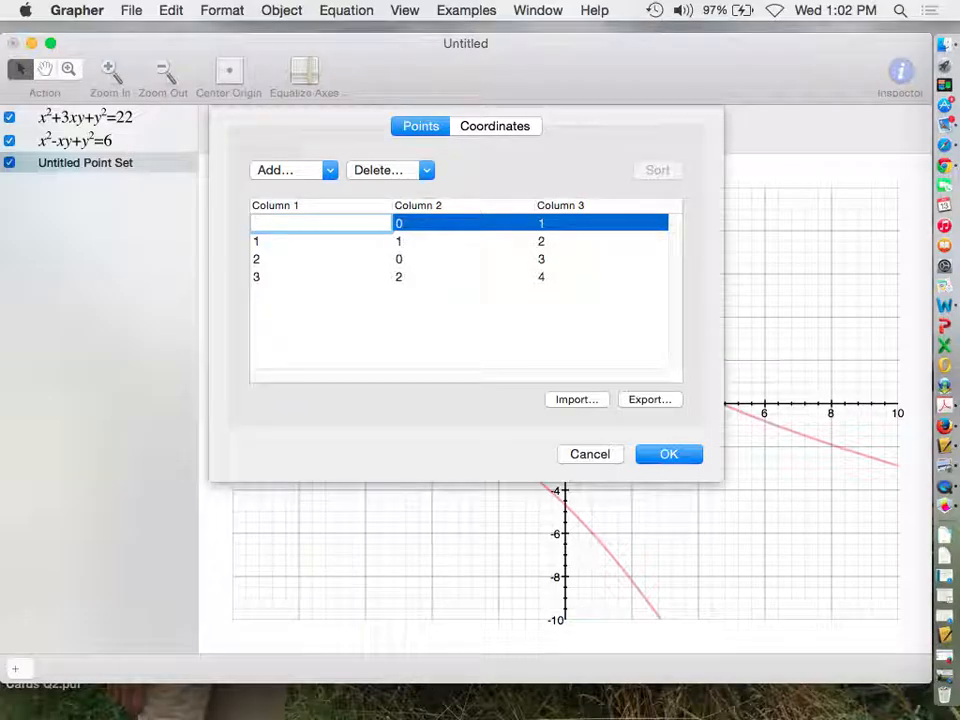
type("1.414")
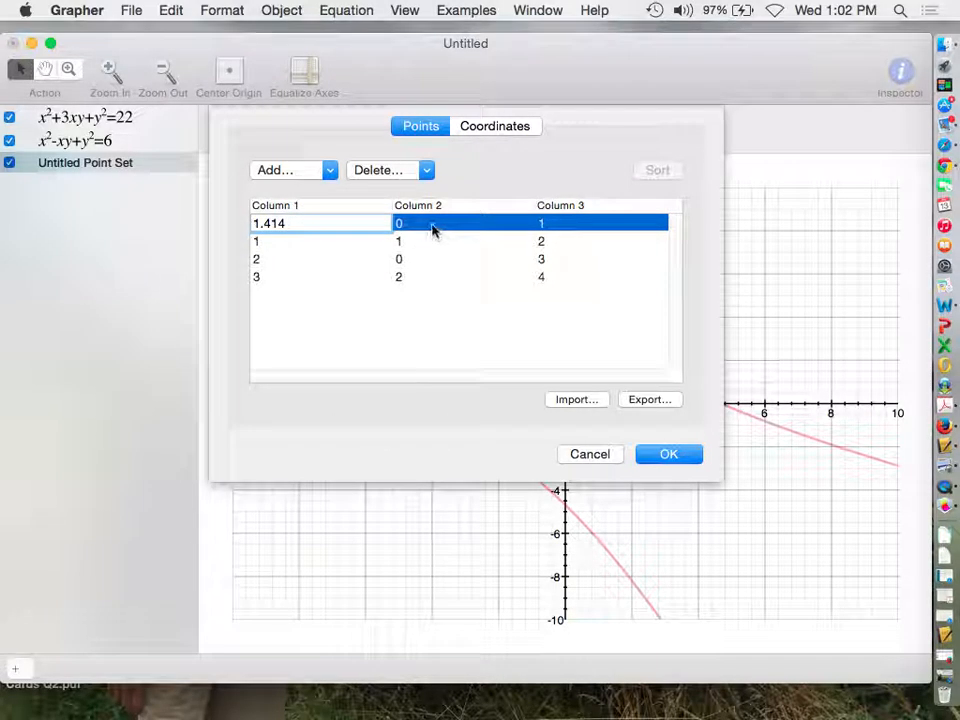
- Set the first point's Column 2 value to 2.828
left_click(433, 229)
left_click(404, 223)
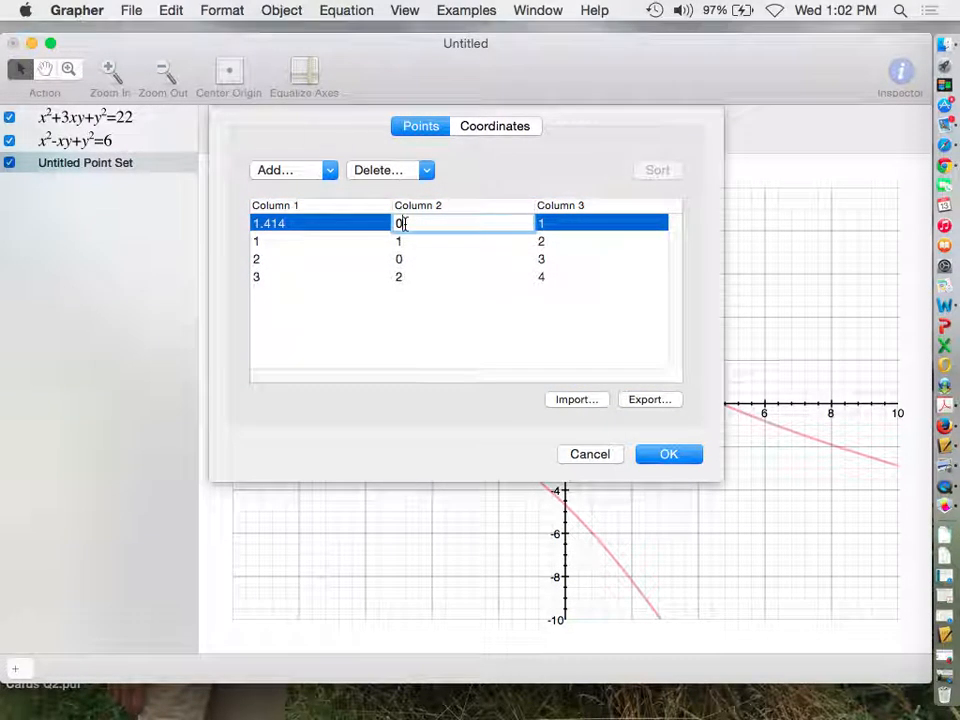
key("BackSpace")
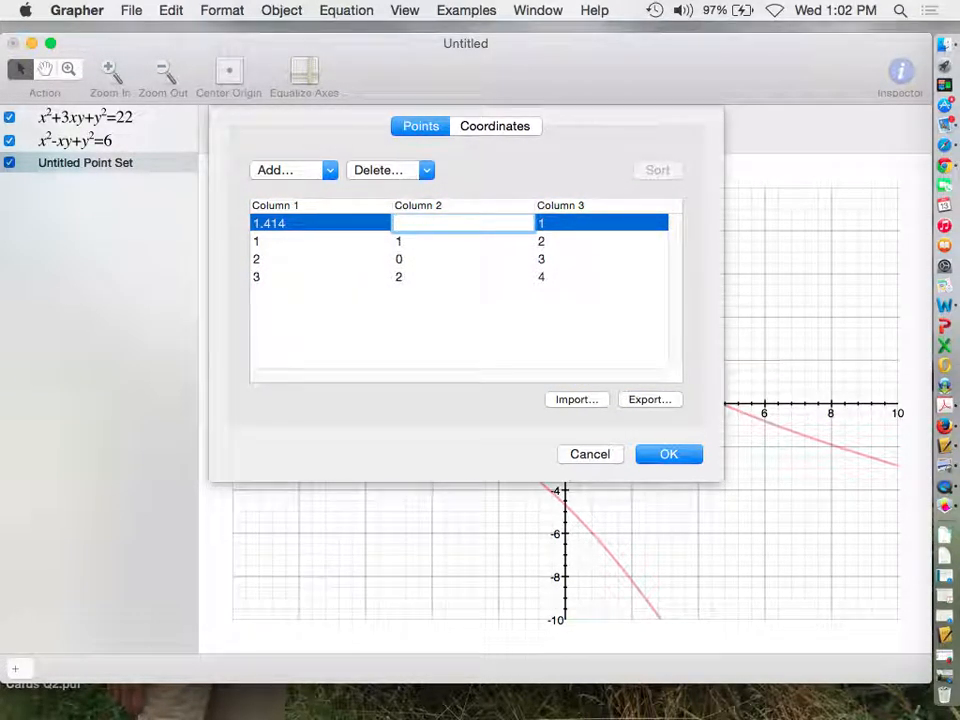
type("2.2")
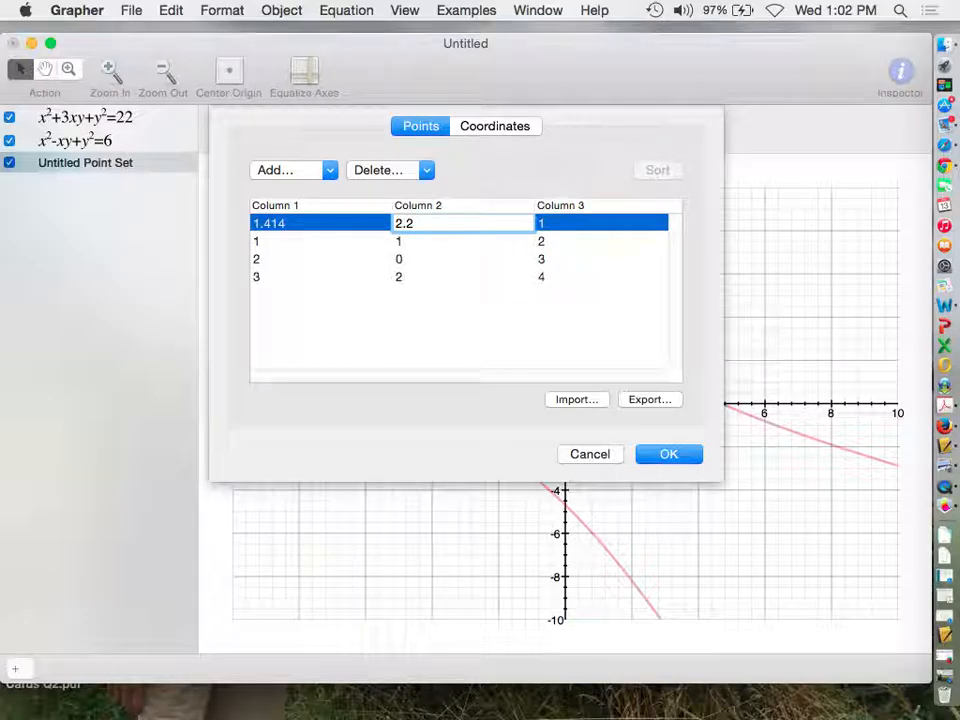
key("BackSpace")
key("BackSpace")
type(".828")
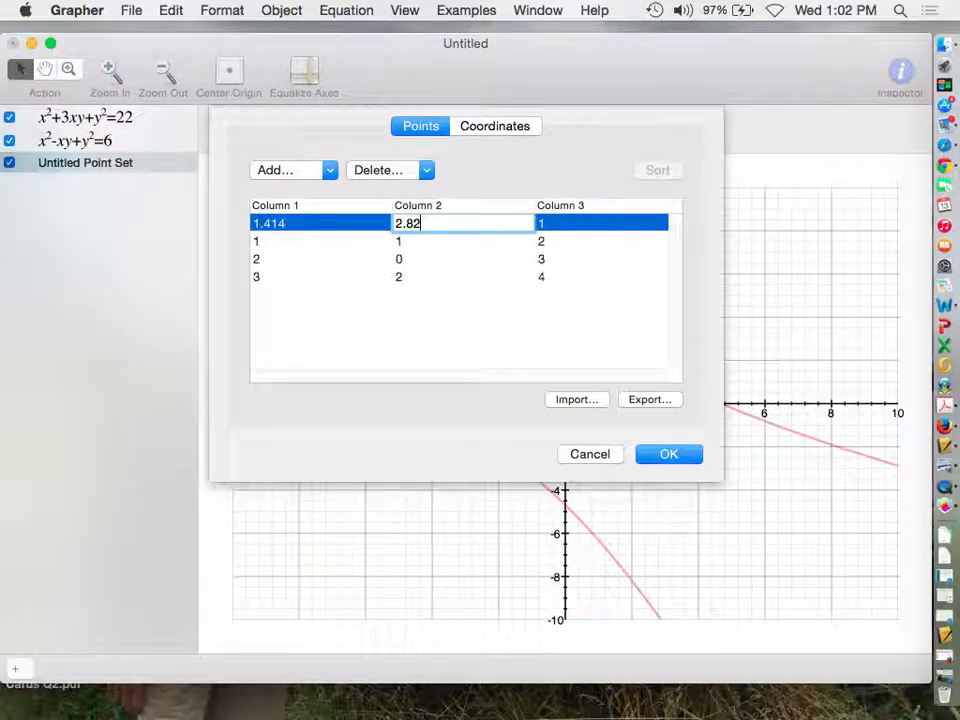
- Delete the three remaining default points, apply the point edits and deselect the point set
left_click(264, 245)
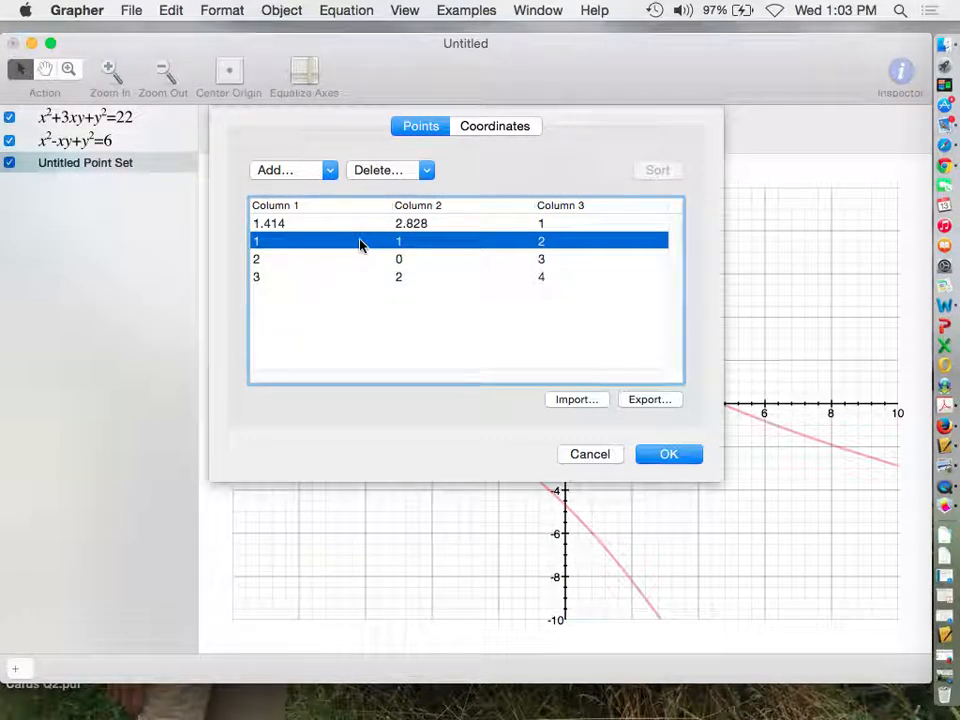
key("BackSpace")
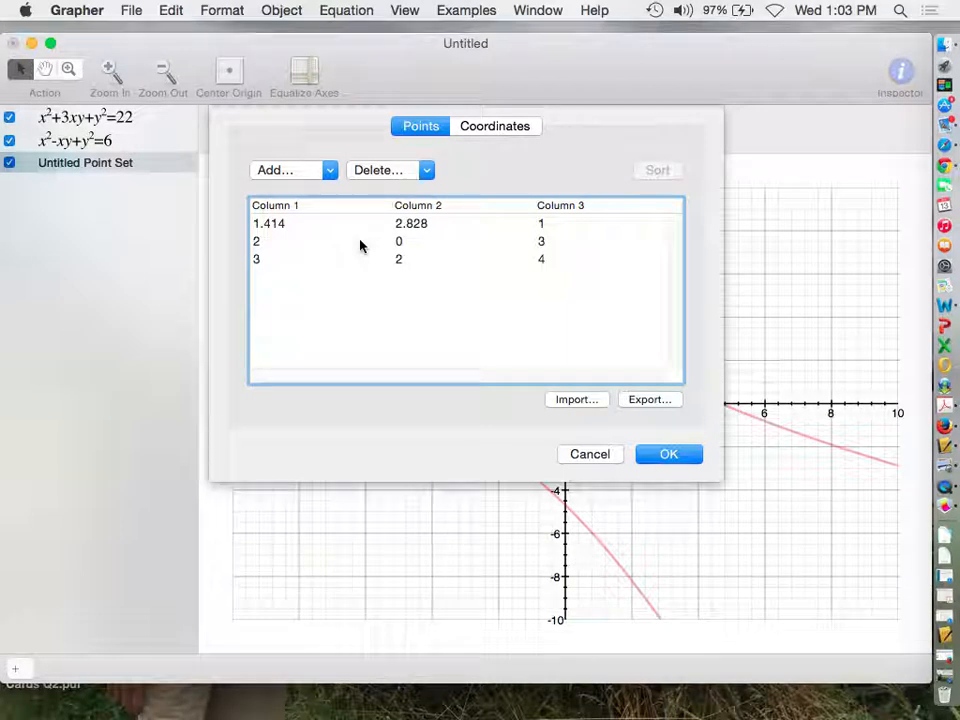
left_click(360, 245)
key("BackSpace")
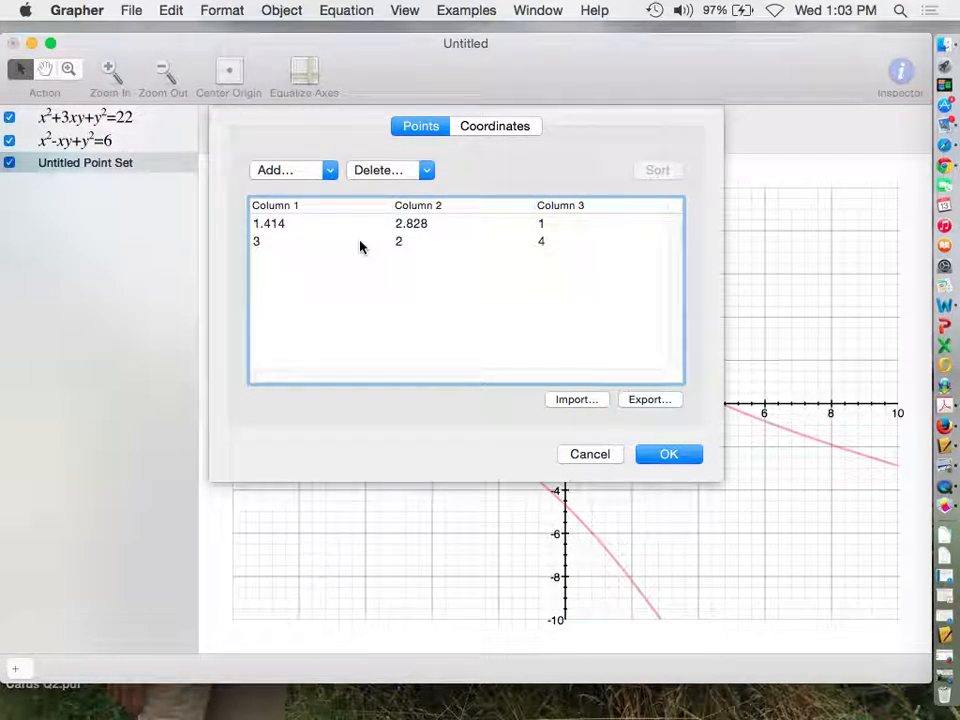
left_click(360, 245)
key("BackSpace")
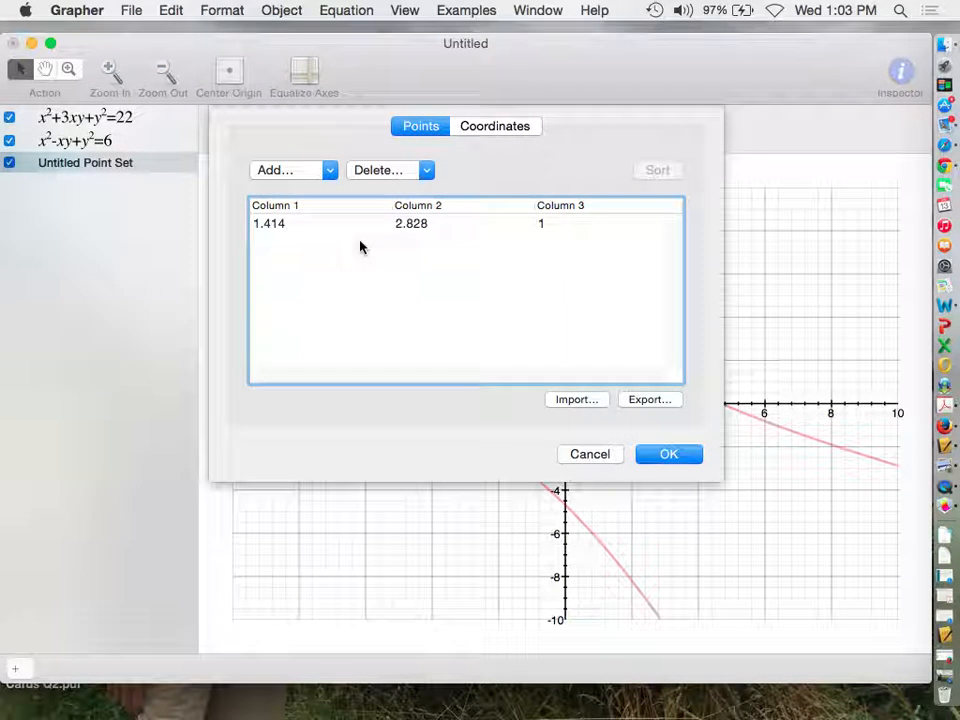
left_click(672, 455)
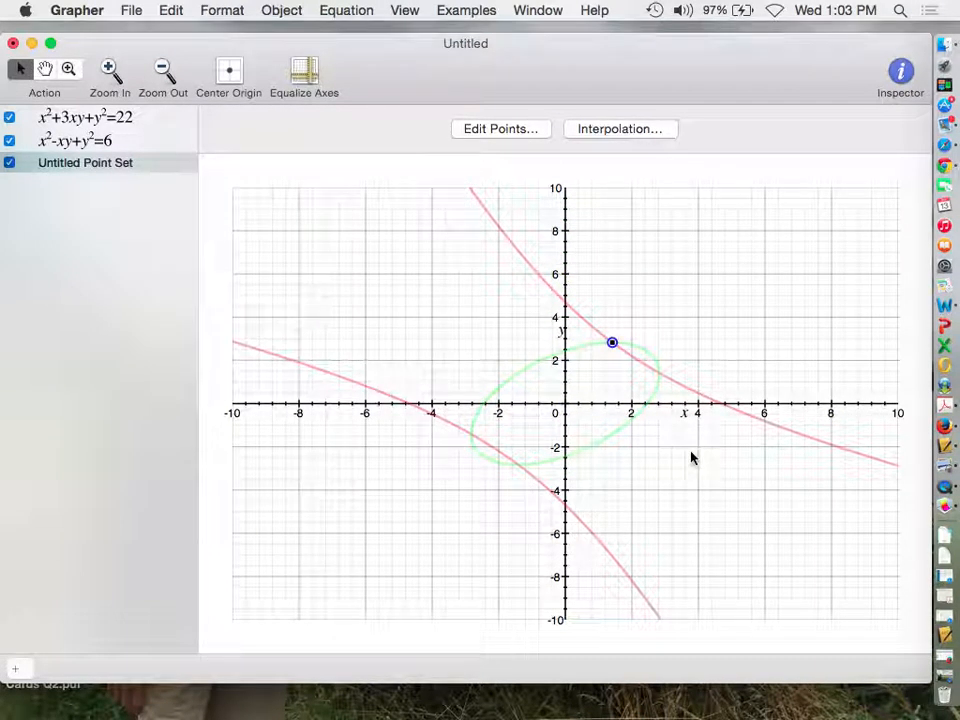
left_click(700, 454)
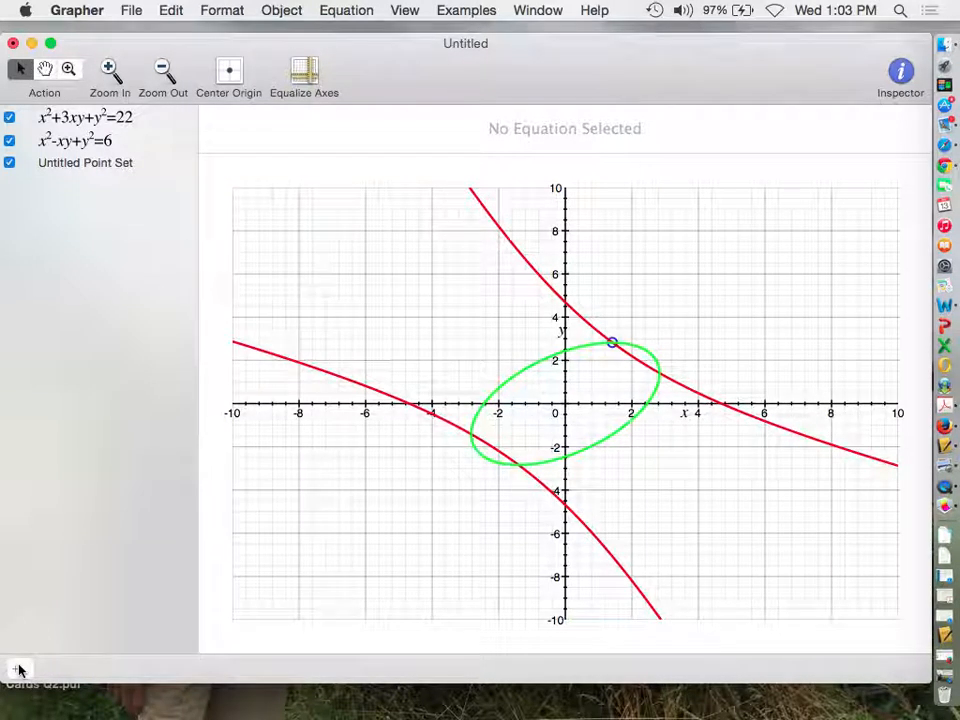
- Reopen the point set's points for editing and add three rows below the existing point
left_click(113, 167)
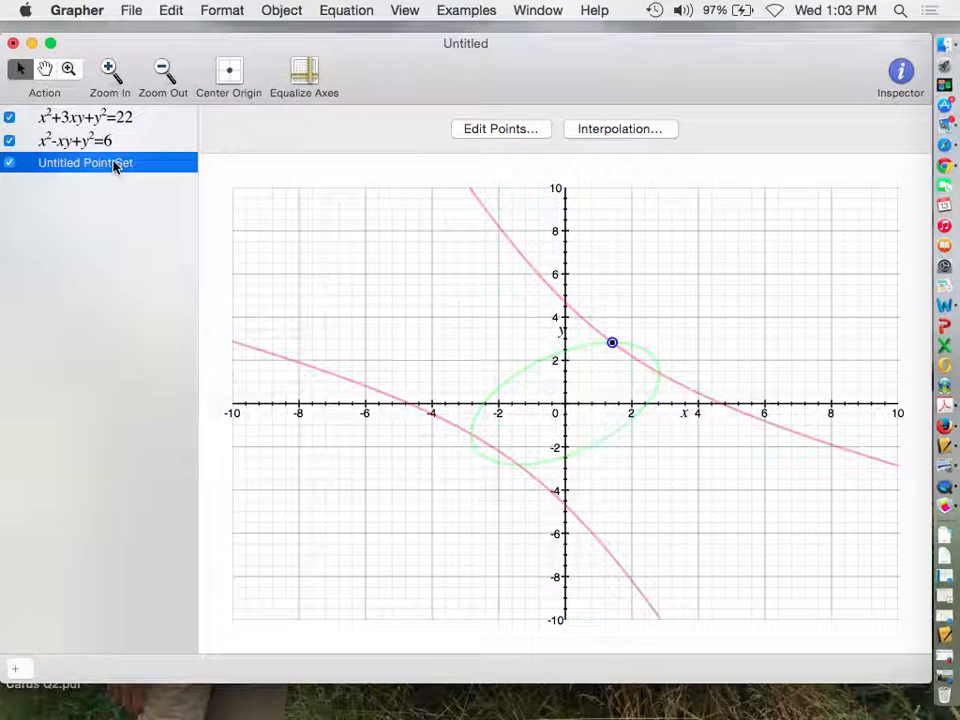
left_click(493, 128)
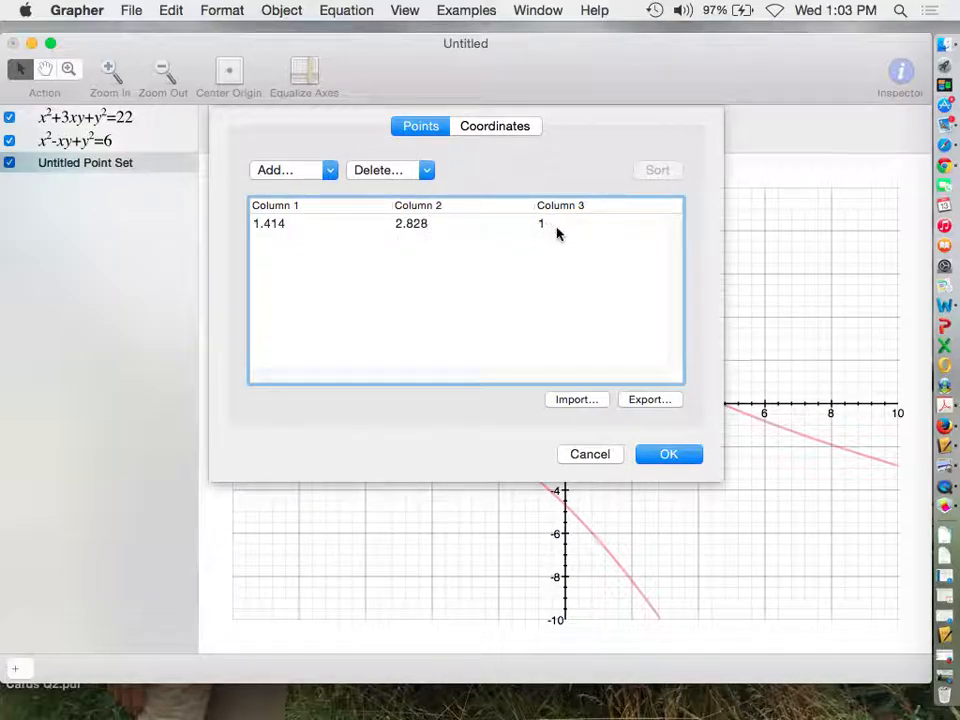
left_click(331, 171)
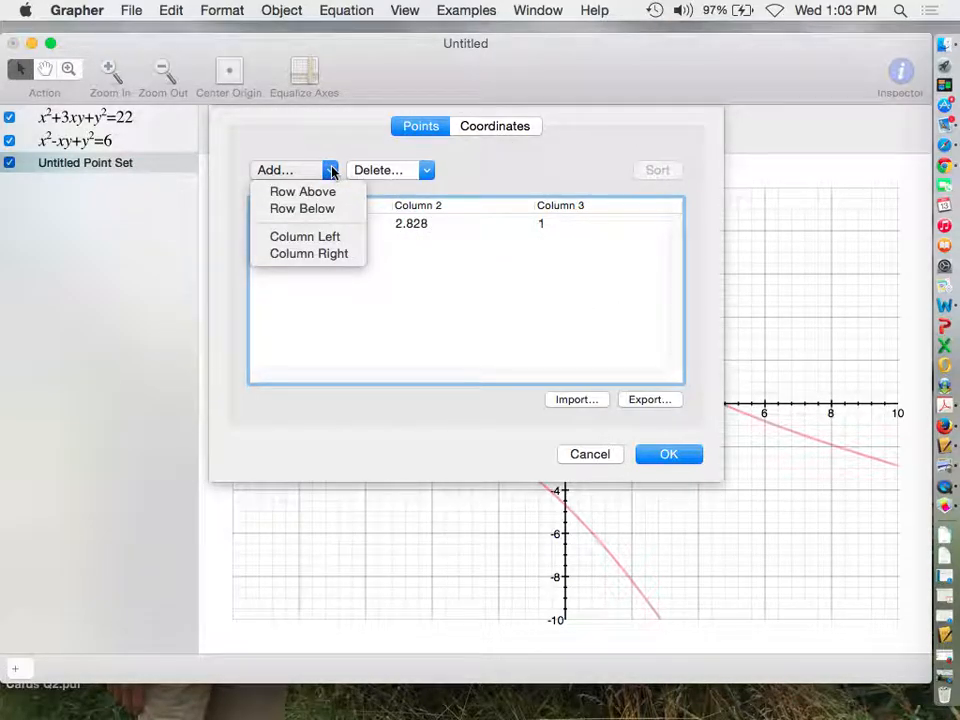
left_click(329, 209)
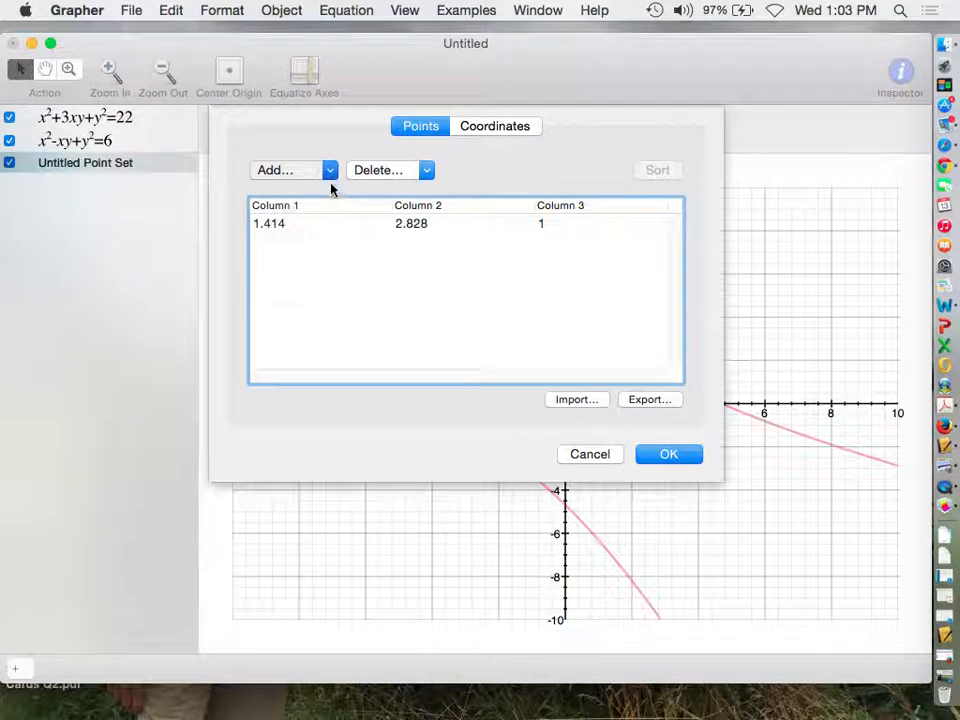
left_click(331, 171)
left_click(331, 194)
left_click(330, 170)
left_click(326, 208)
- Set the second point to -1.414 in Column 1 and -2.828 in Column 2, and apply the point edits
left_click(269, 243)
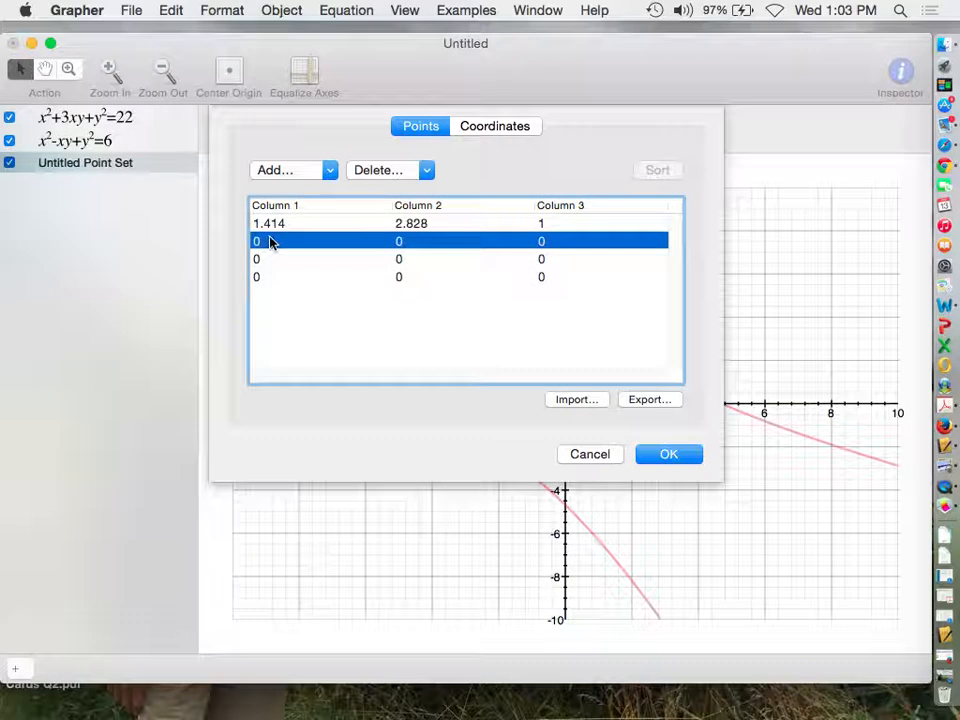
left_click(263, 242)
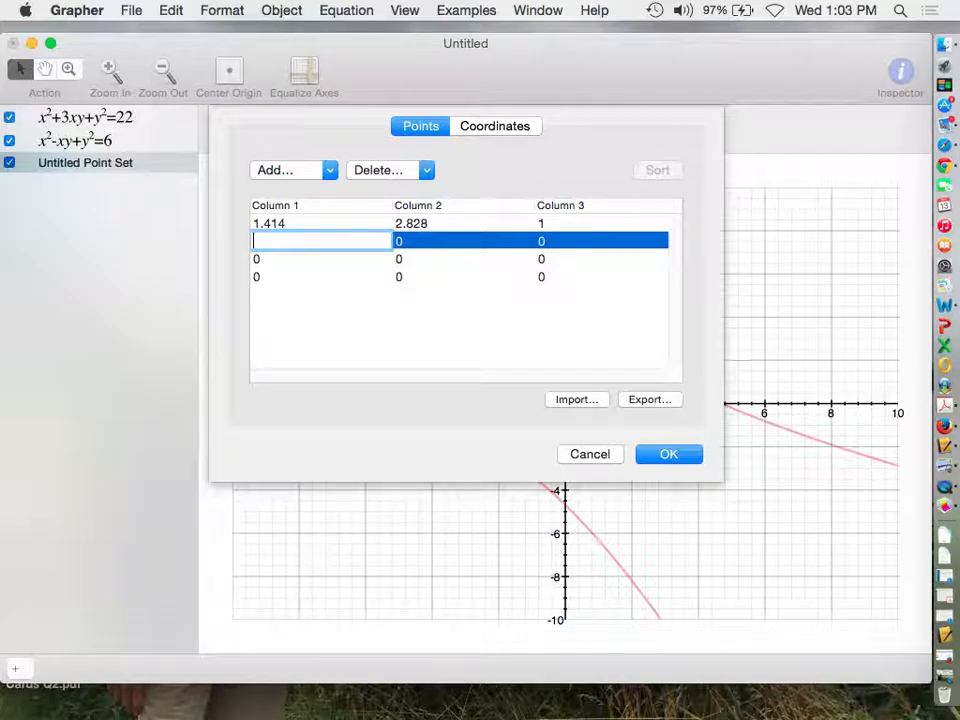
left_click(410, 242)
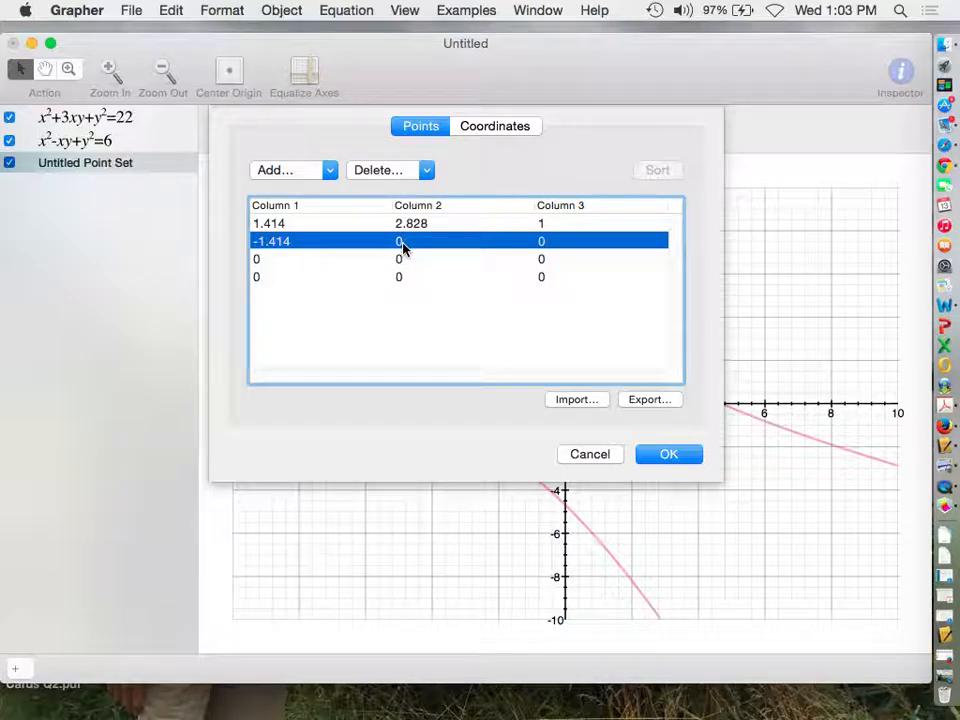
left_click(405, 243)
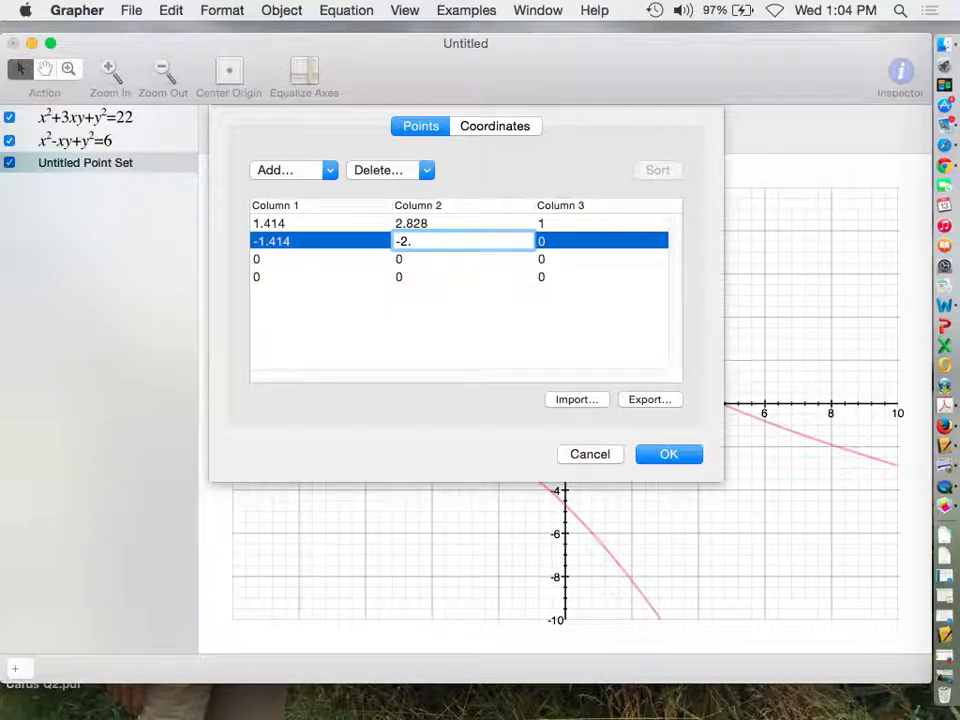
type("828")
left_click(686, 455)
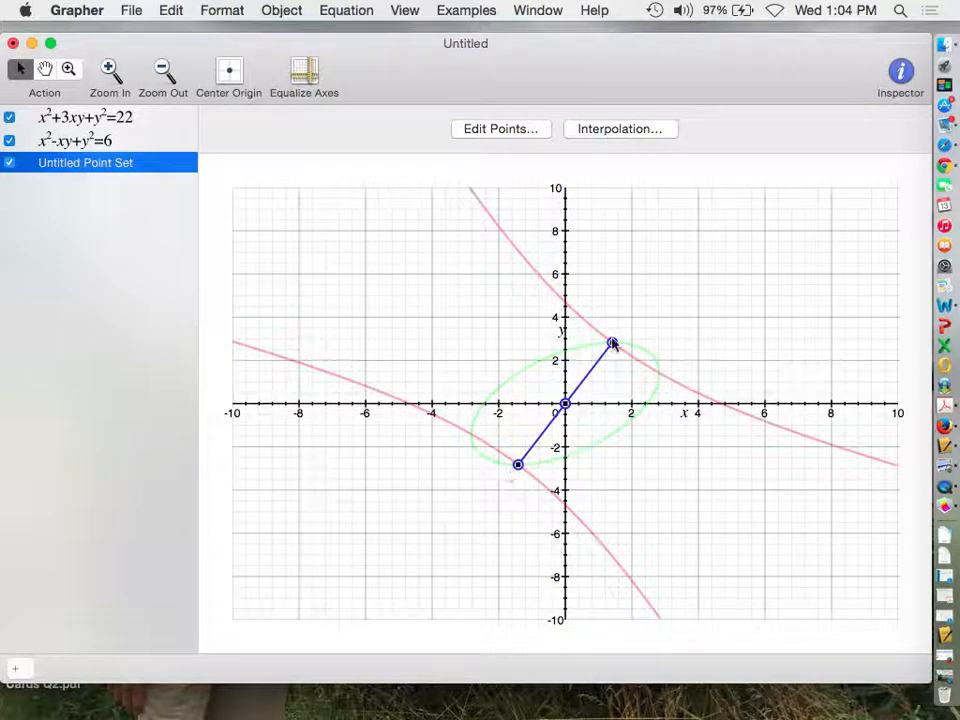
- Reopen the point set's points for editing and set the third point's Column 1 value to 2.828
left_click(518, 131)
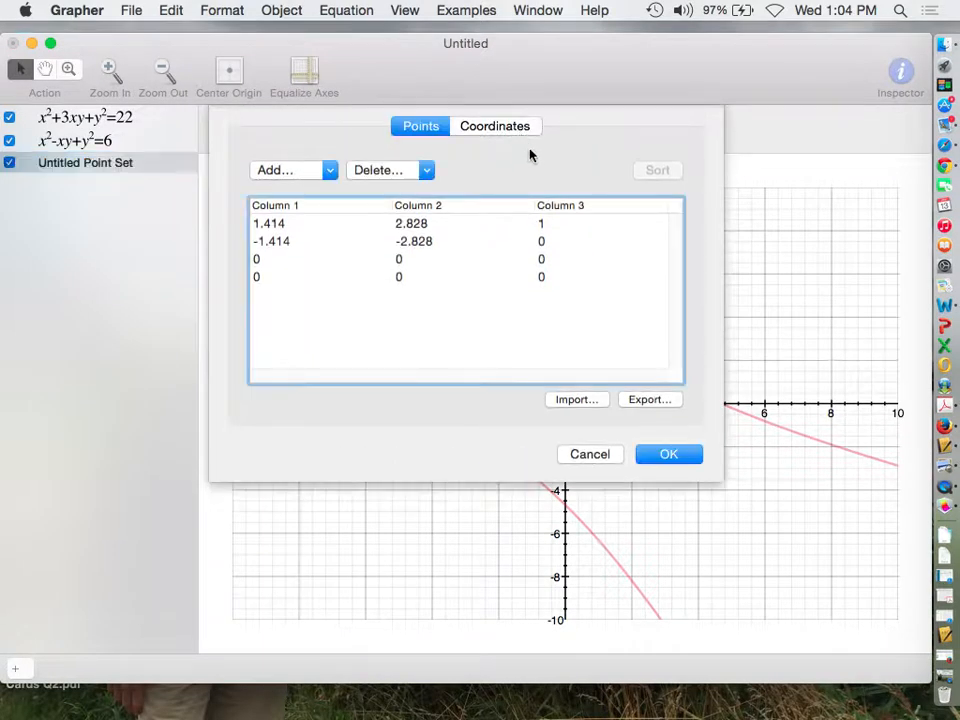
left_click(260, 261)
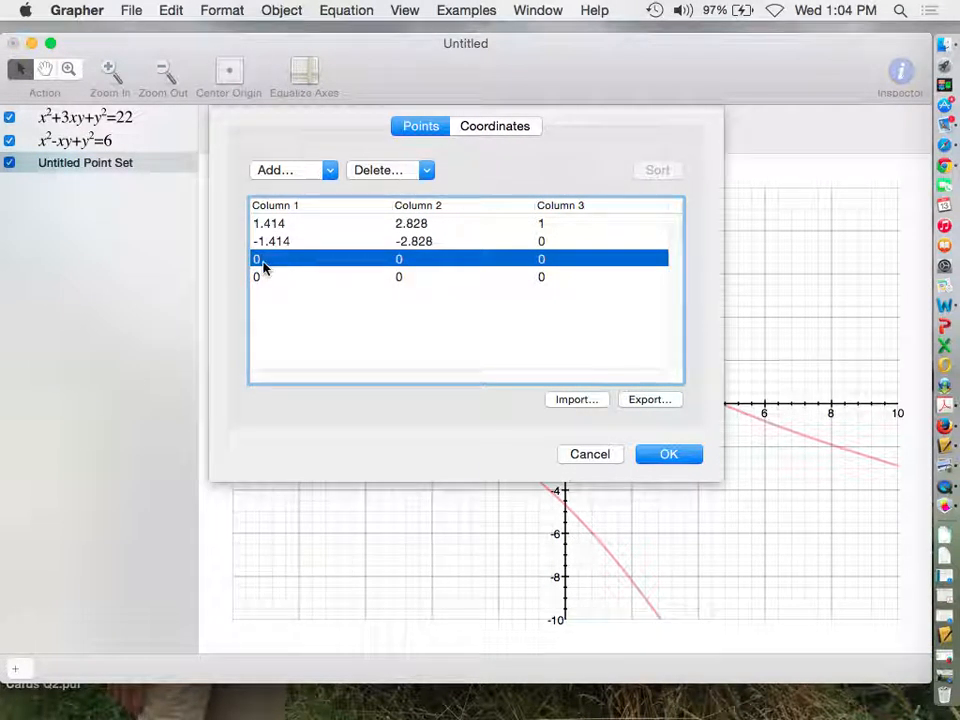
left_click(260, 260)
key("BackSpace")
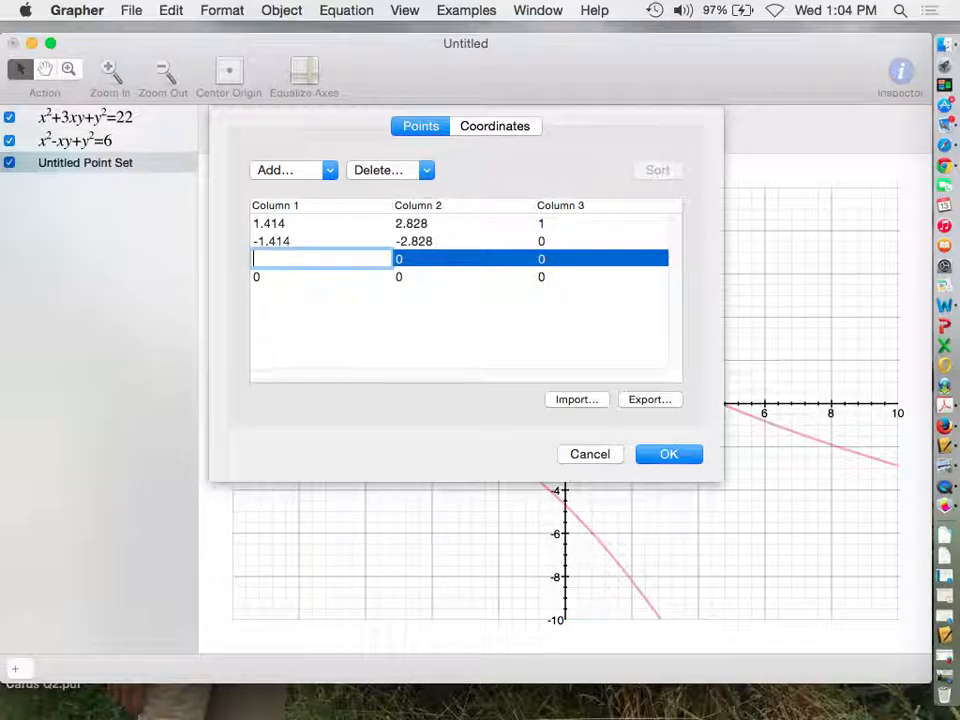
type("2.8")
type("2")
key("BackSpace")
type("828")
key("Tab")
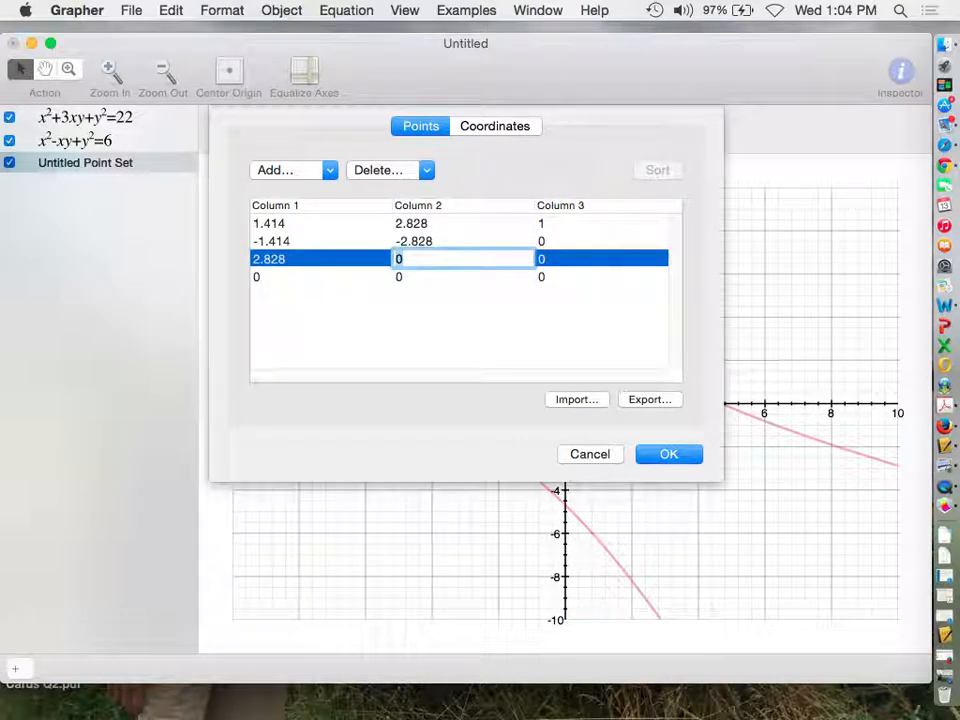
- Set the third point's Column 2 value to 1.414 and apply the point edits
key("BackSpace")
type("1.414")
key("Return")
left_click(669, 457)
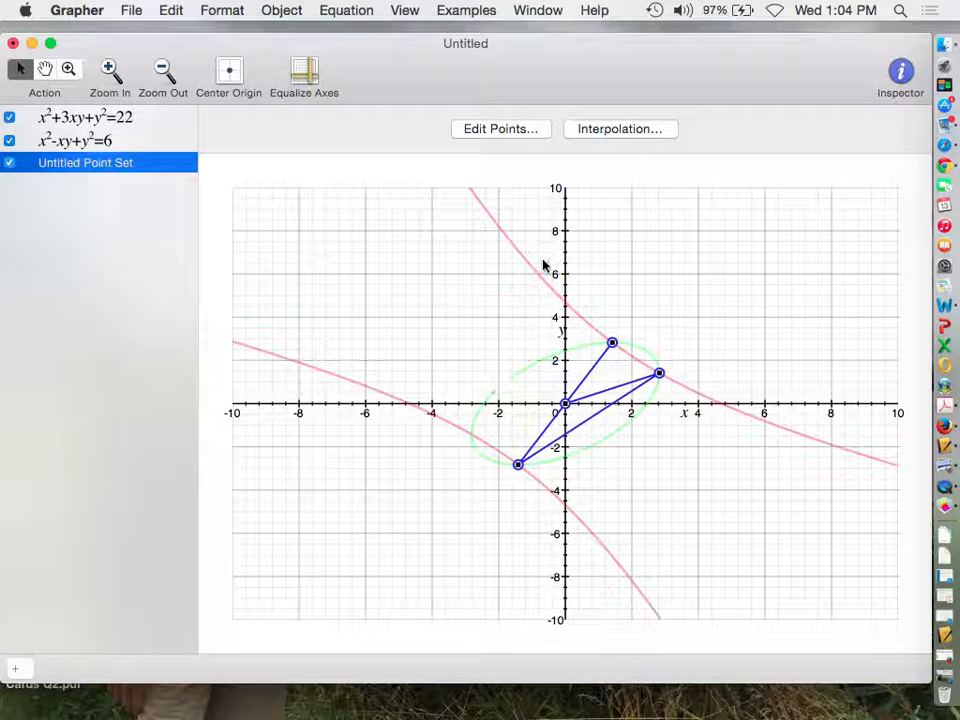
- Reopen the point set's points for editing and enter -2.828 as the fourth point's Column 1 value
left_click(512, 127)
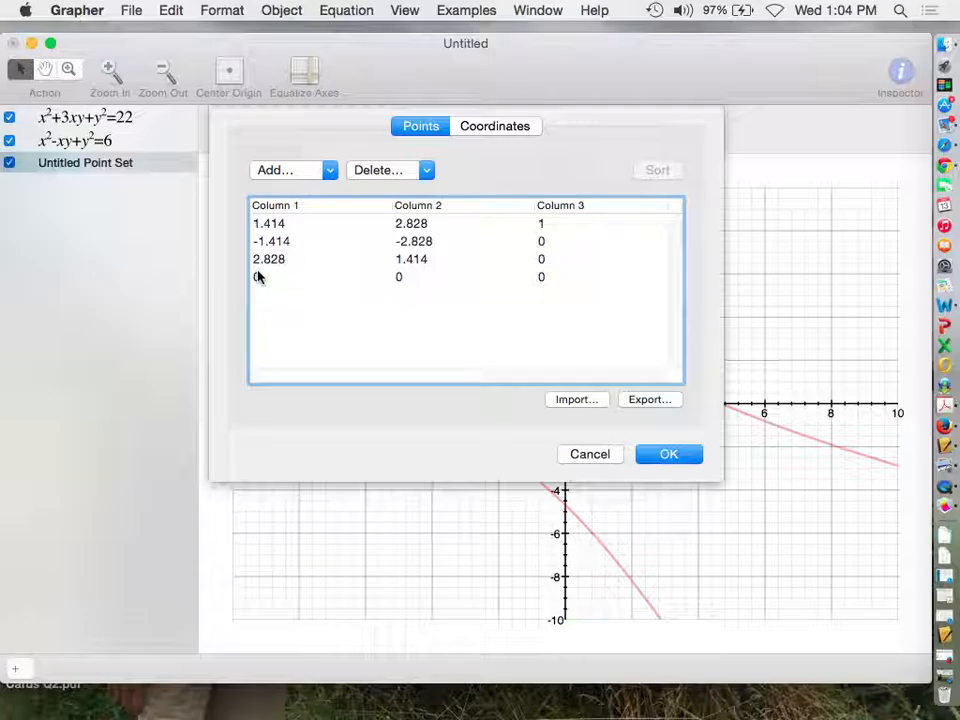
left_click(259, 277)
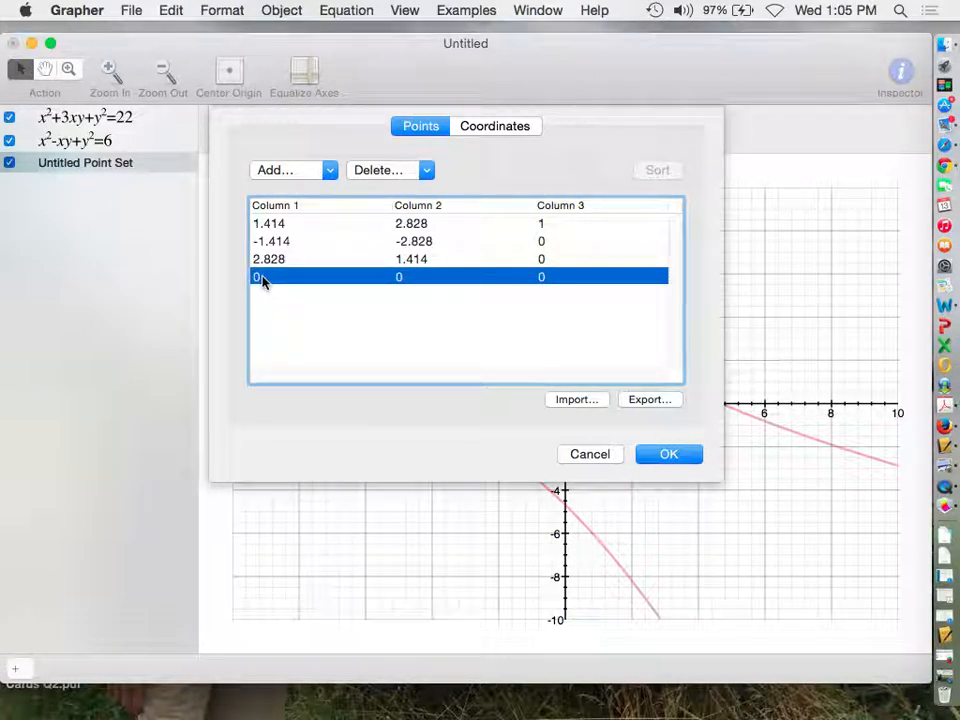
left_click(263, 294)
left_click(261, 278)
left_click(261, 279)
type("-")
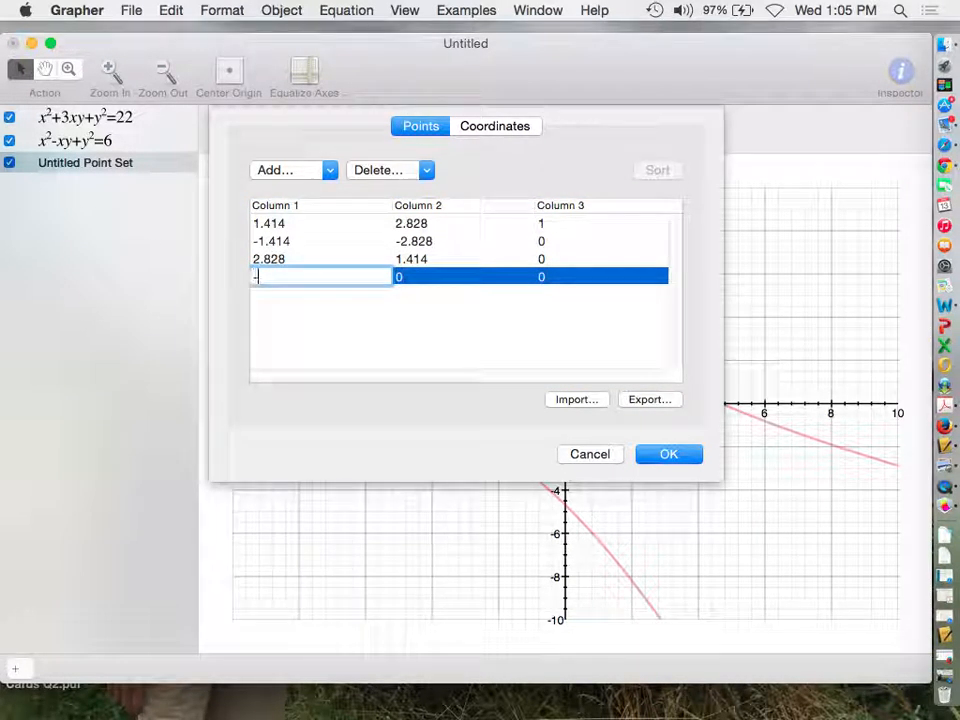
type("2.828")
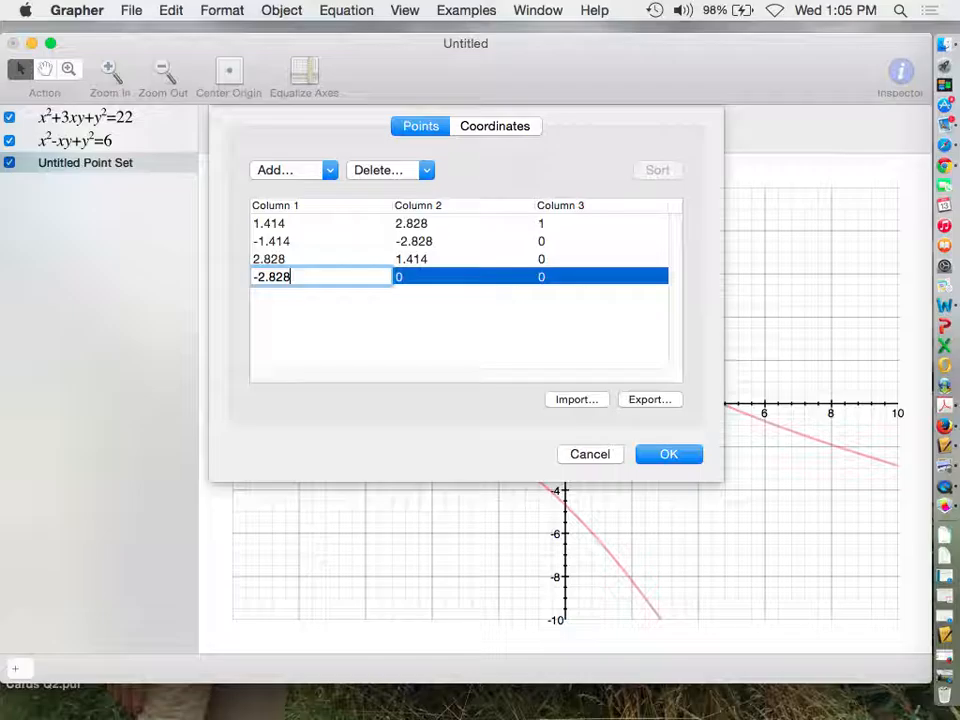
- Set the fourth point's Column 2 value to -1.414 and apply the point edits
key("Tab")
type("-1")
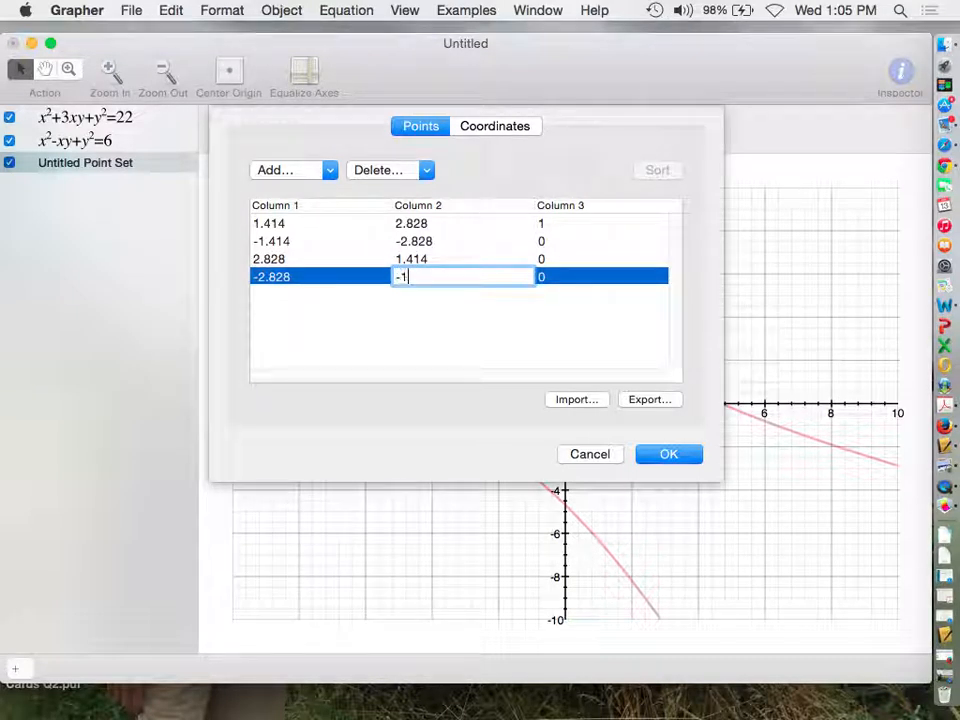
type(".414")
key("Return")
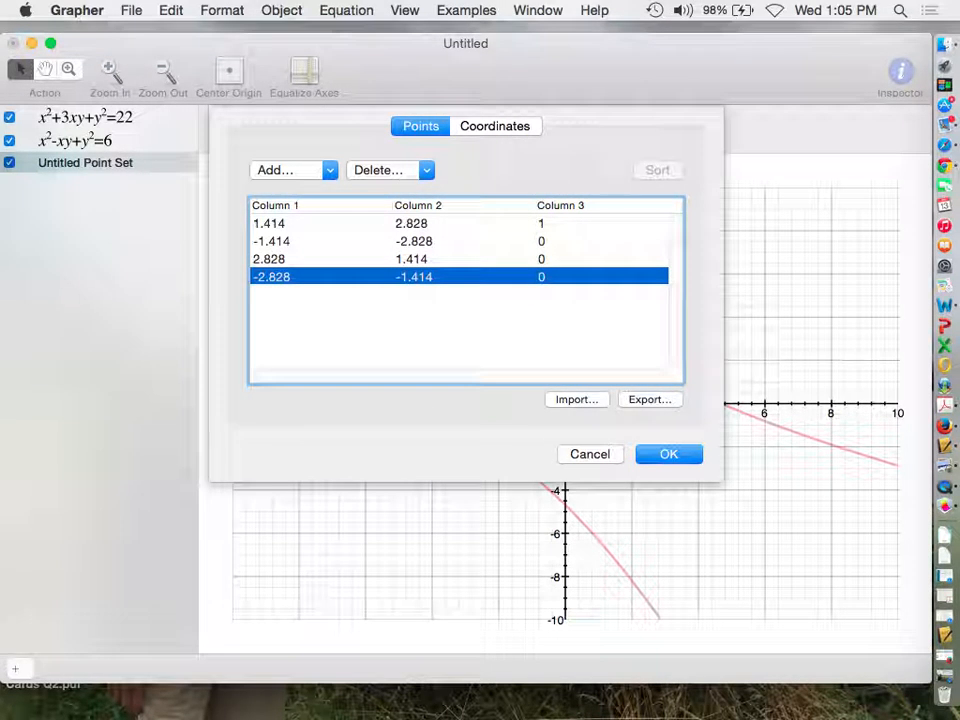
left_click(672, 456)
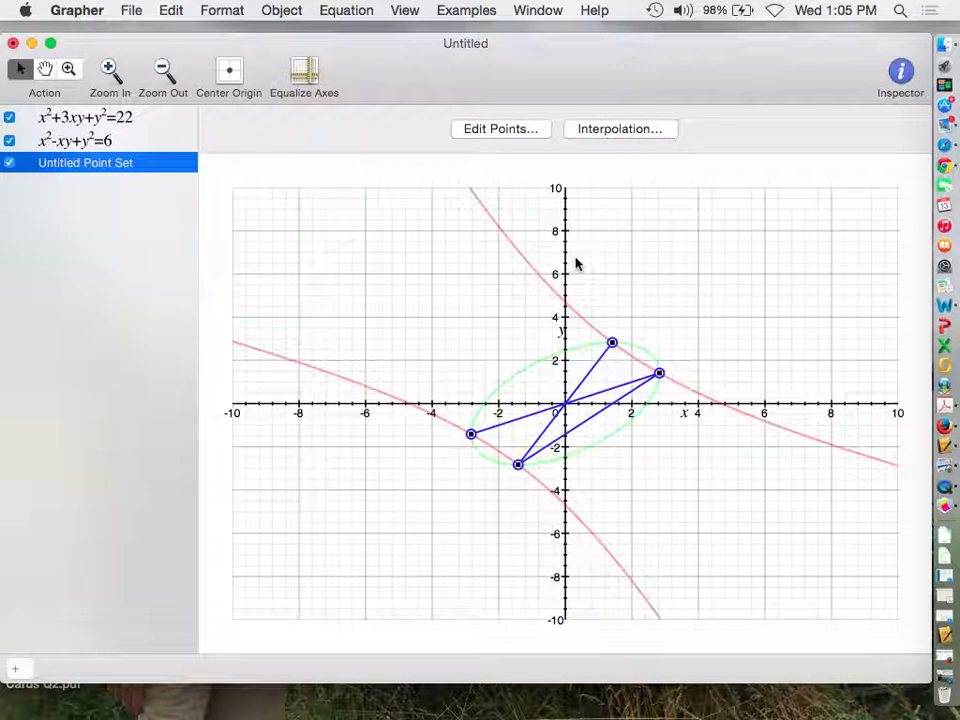
- Check the point set's coordinate system and column assignments, and close the point editor
left_click(514, 129)
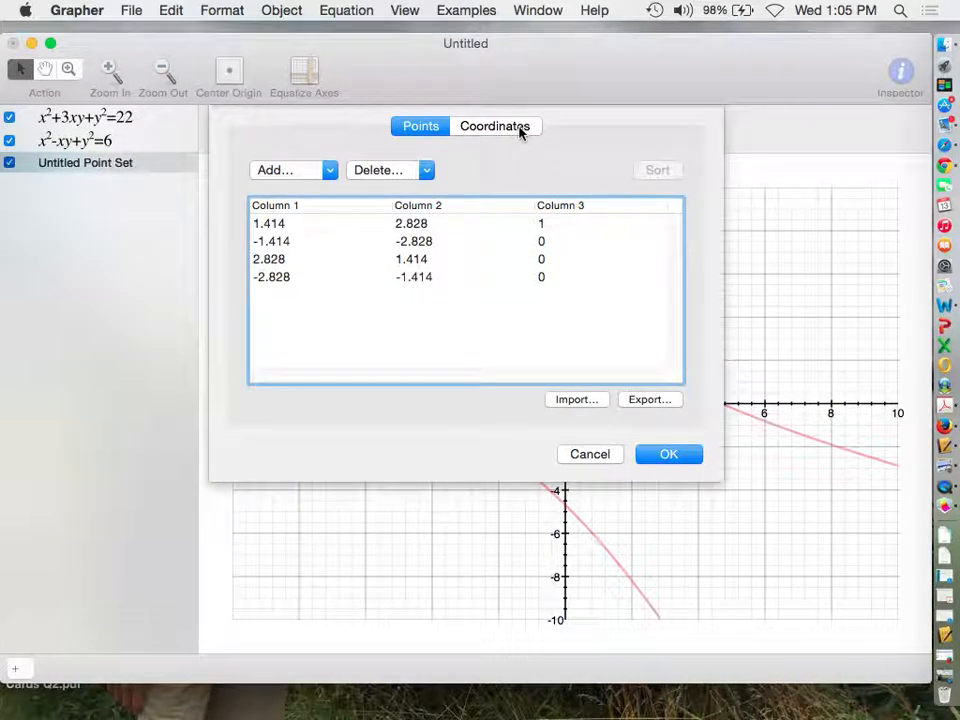
left_click(493, 128)
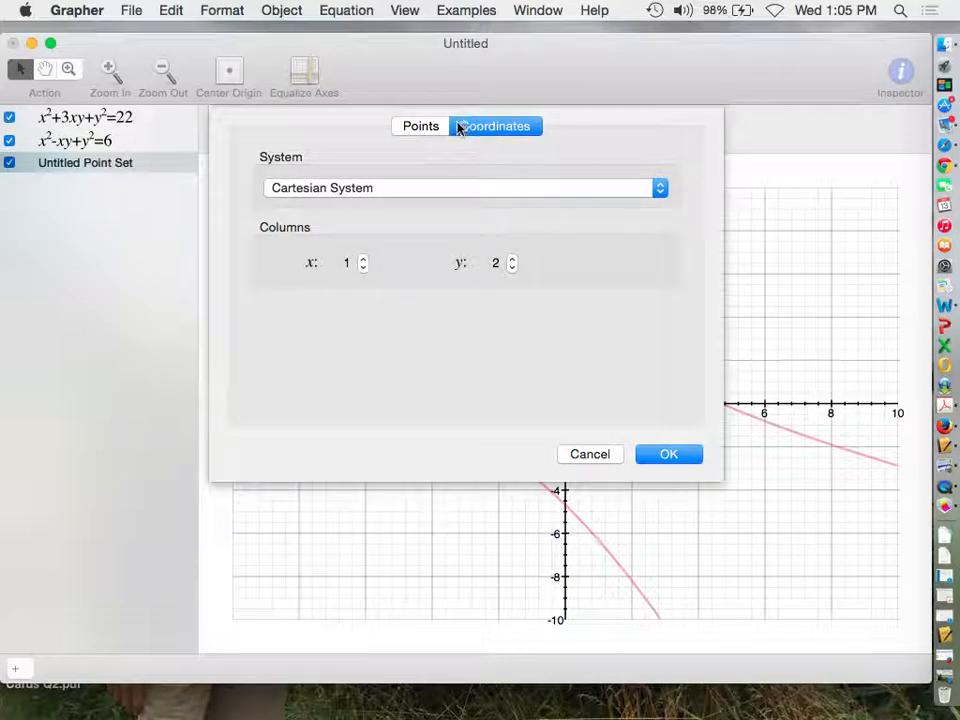
left_click(445, 121)
left_click(662, 455)
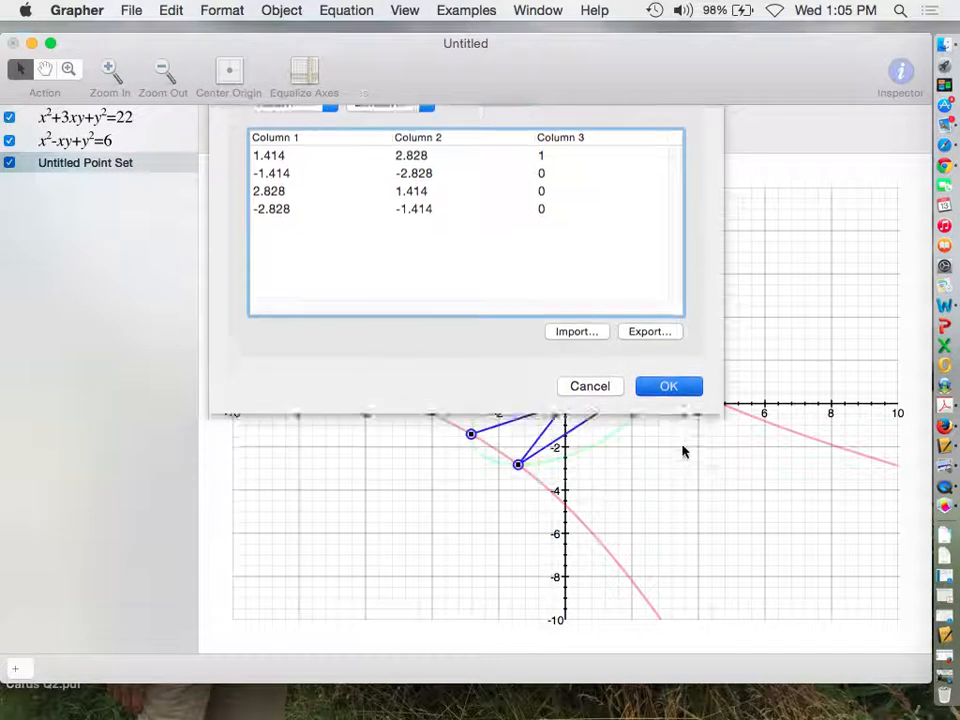
- Inspect the point set's appearance and turn off its connecting line
left_click(899, 72)
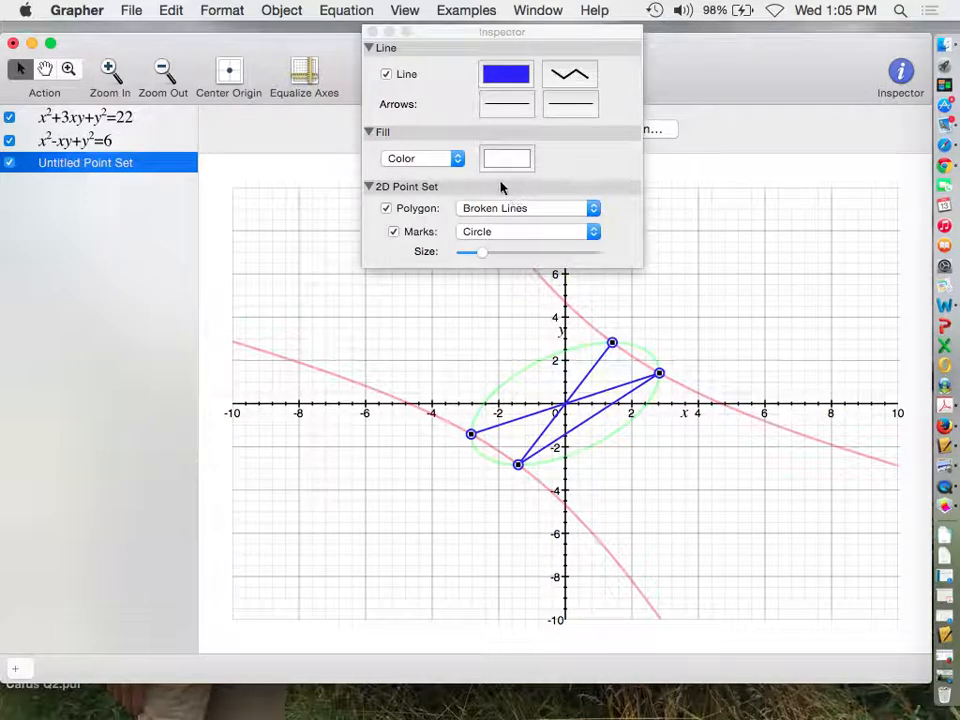
left_click(388, 76)
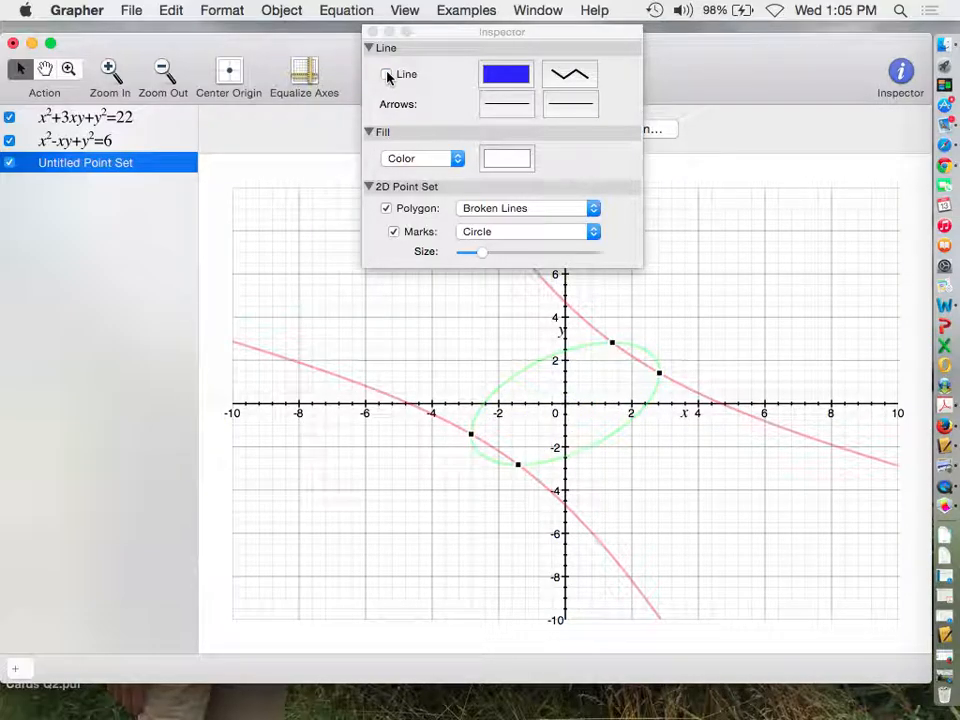
left_click(388, 75)
left_click(389, 75)
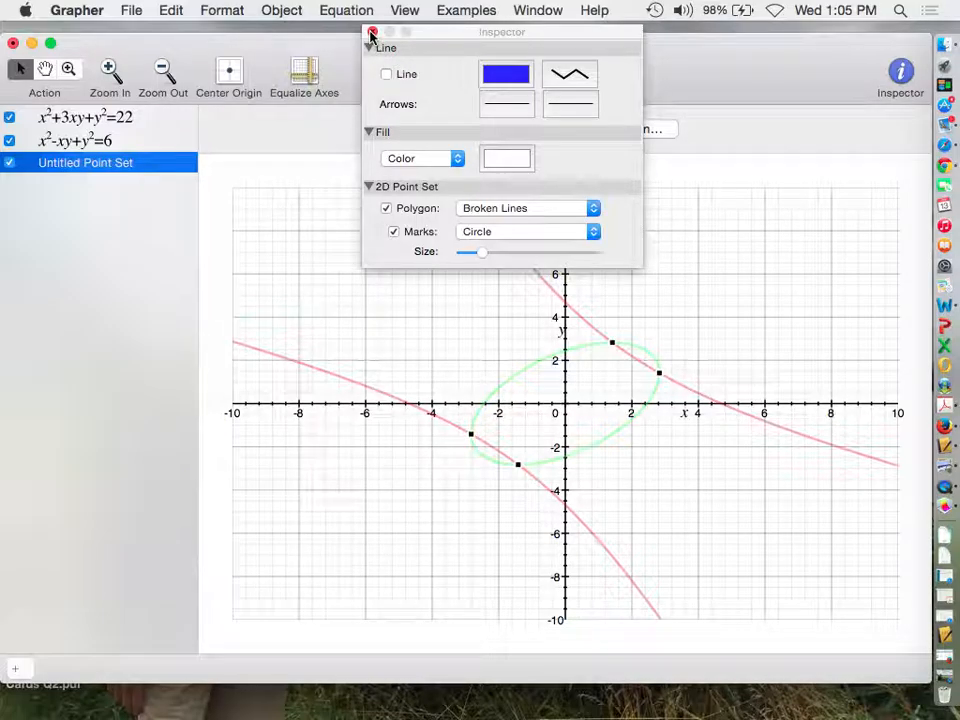
- Set the point set's fill colour to Purple, close the Colors and Inspector windows, and deselect the point set
left_click(508, 162)
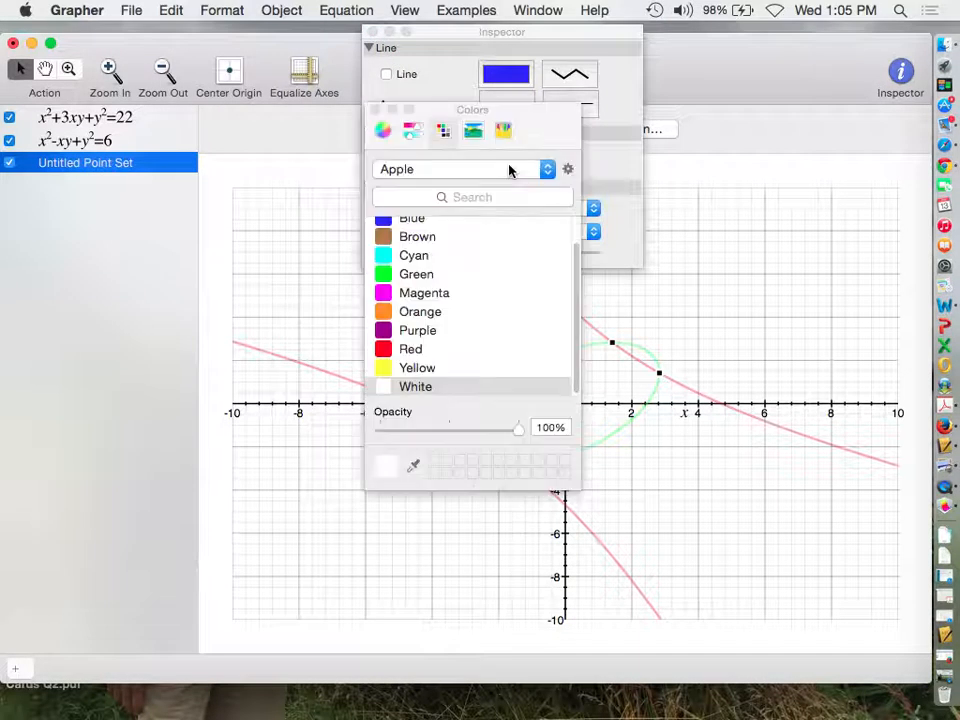
left_click(419, 332)
left_click(378, 109)
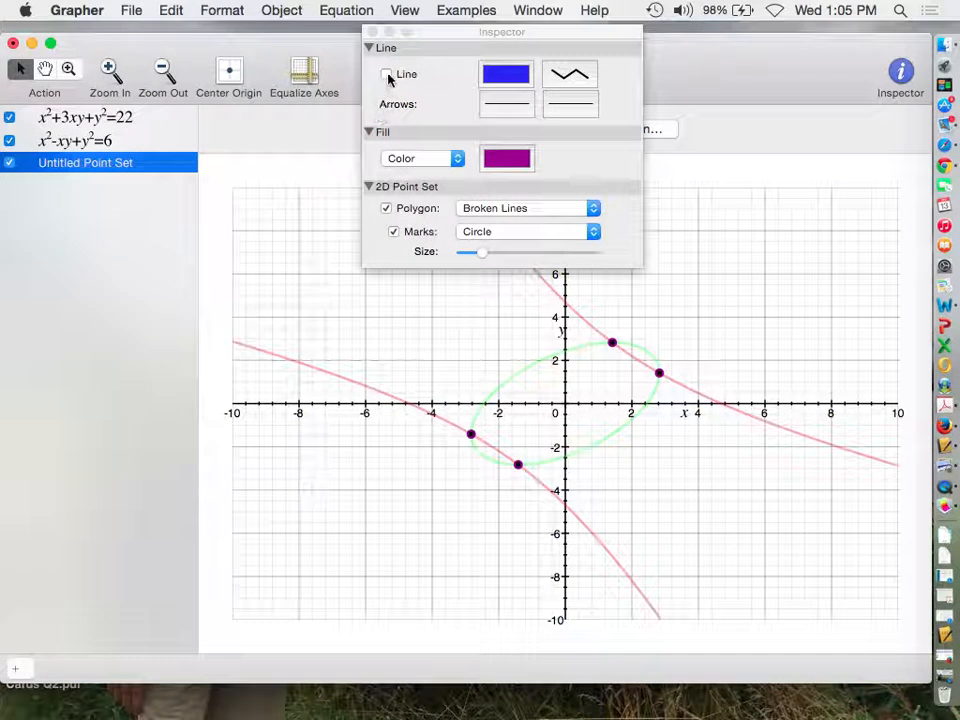
left_click(369, 32)
left_click(557, 333)
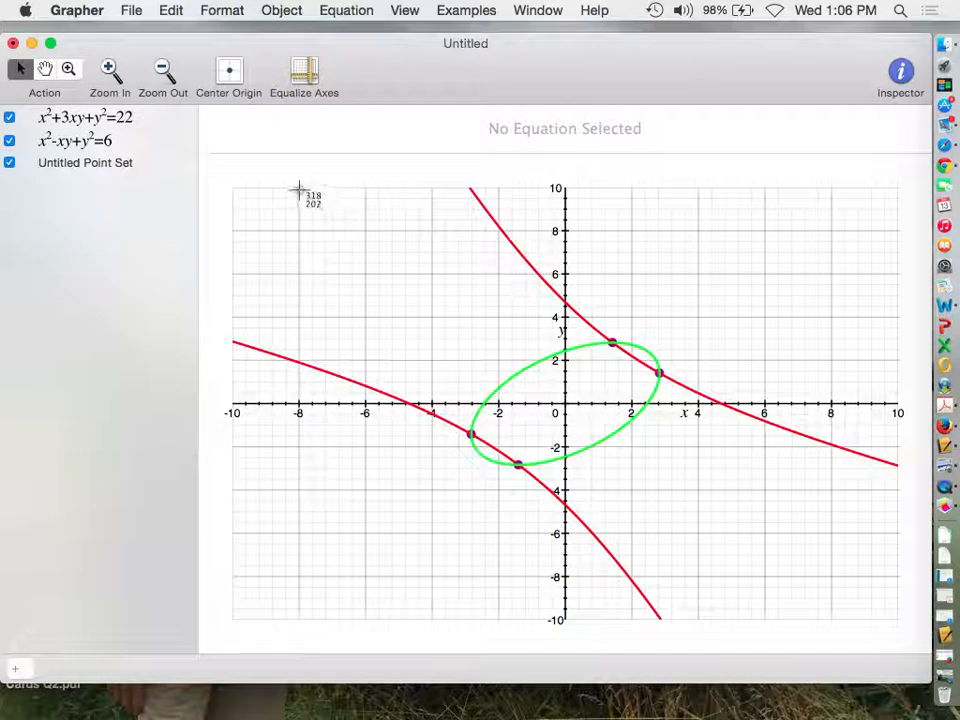
- Capture a screenshot of the graph area, minimize the graph window and move the screenshot file to the middle of the desktop
left_click_drag(269, 181, 855, 597)
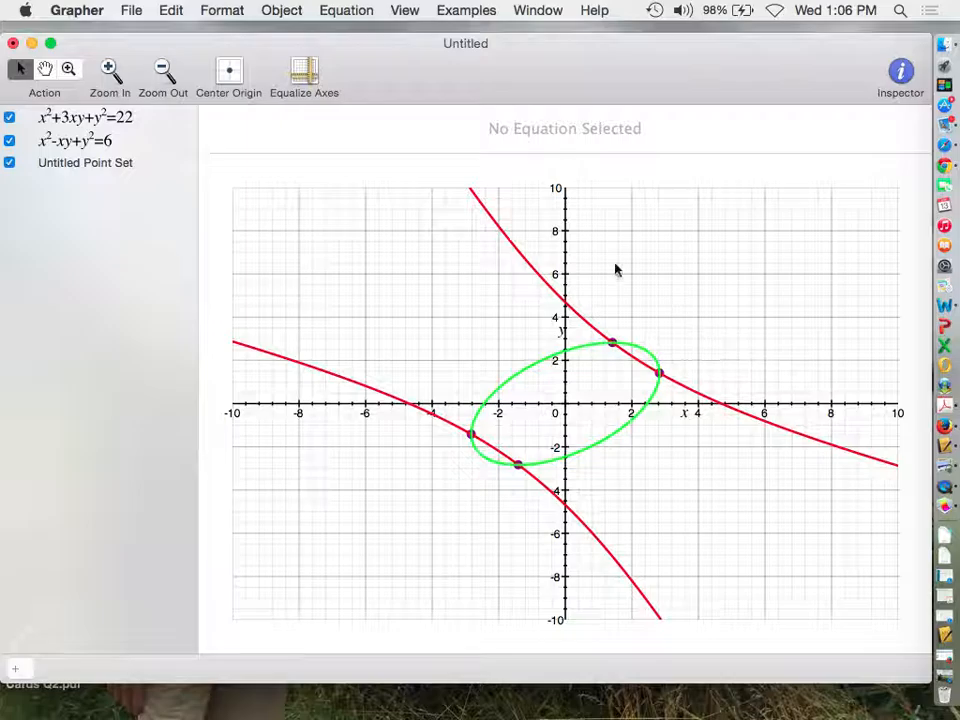
left_click(32, 44)
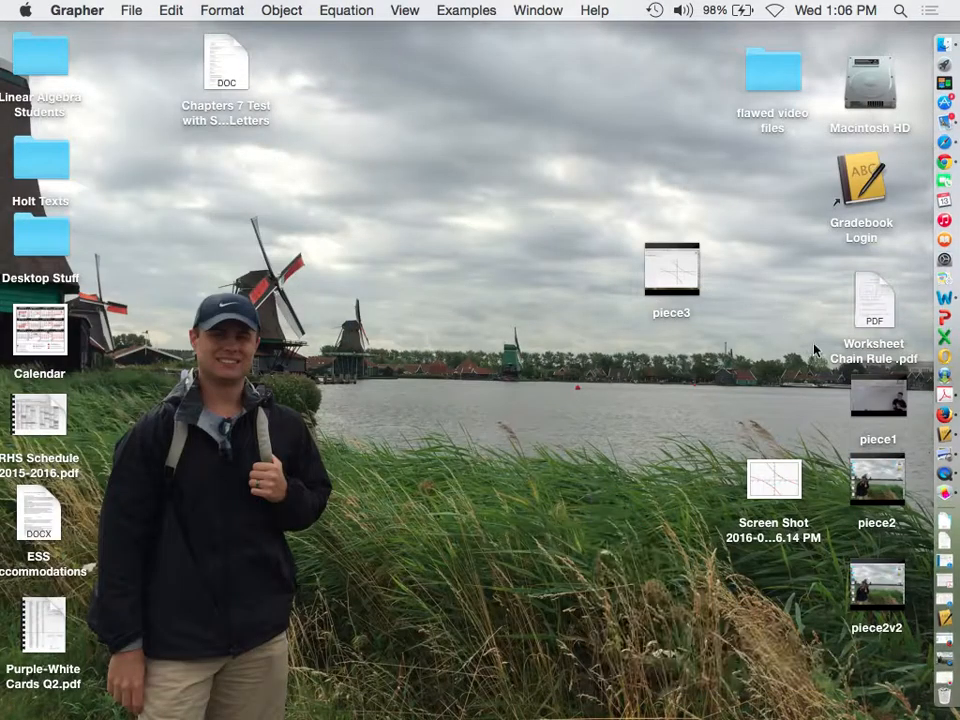
left_click_drag(790, 472, 487, 318)
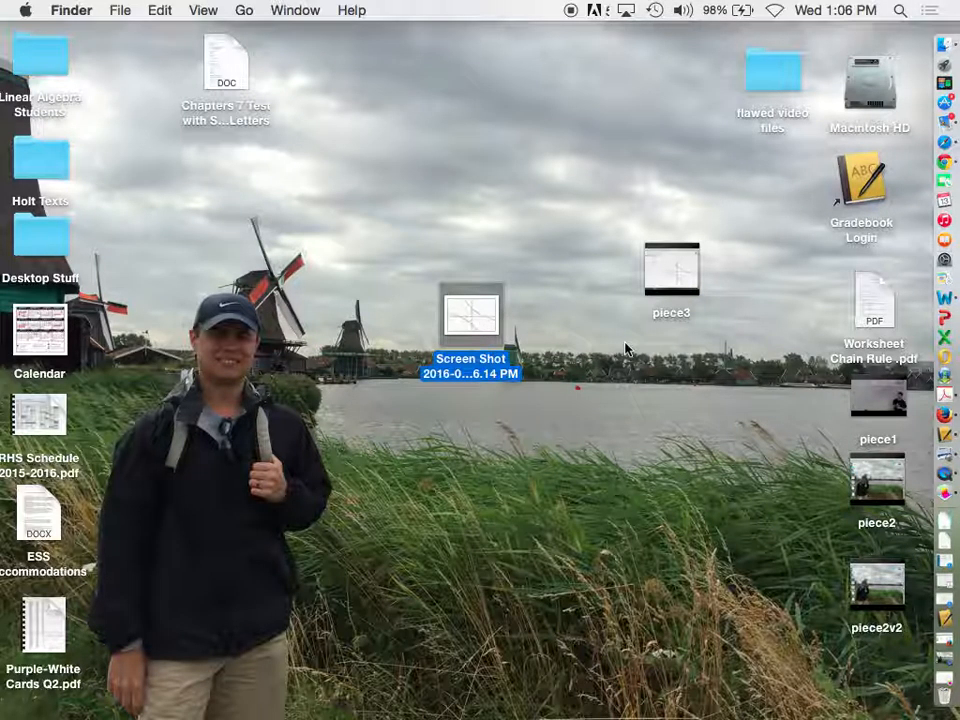
- Switch to Word, dismiss the document gallery and move the blank document window down to uncover the screenshot file
left_click(948, 299)
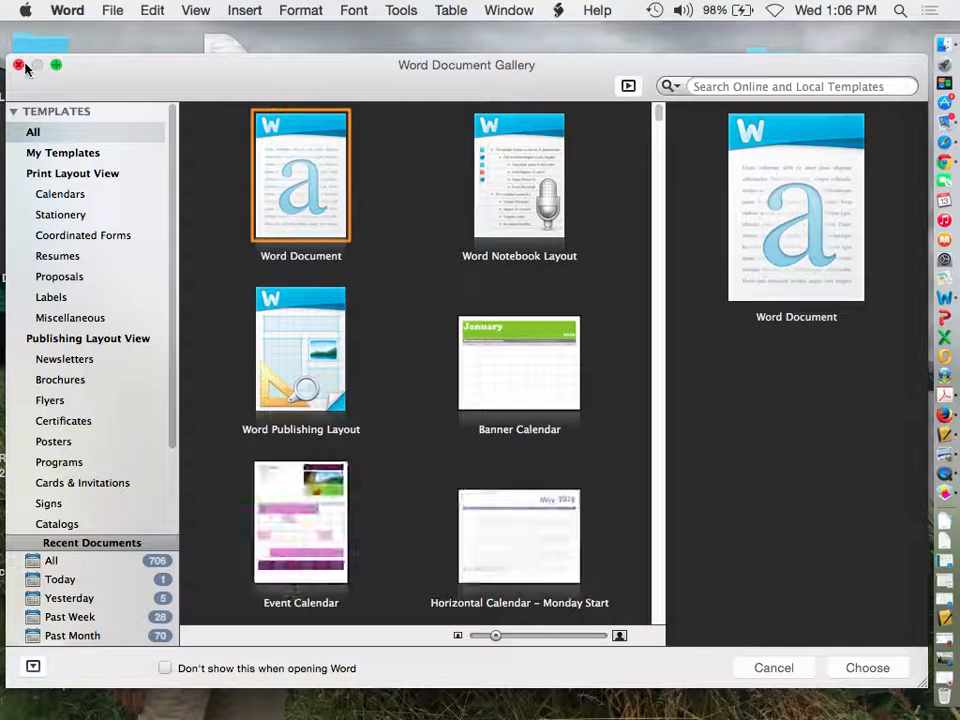
left_click(14, 65)
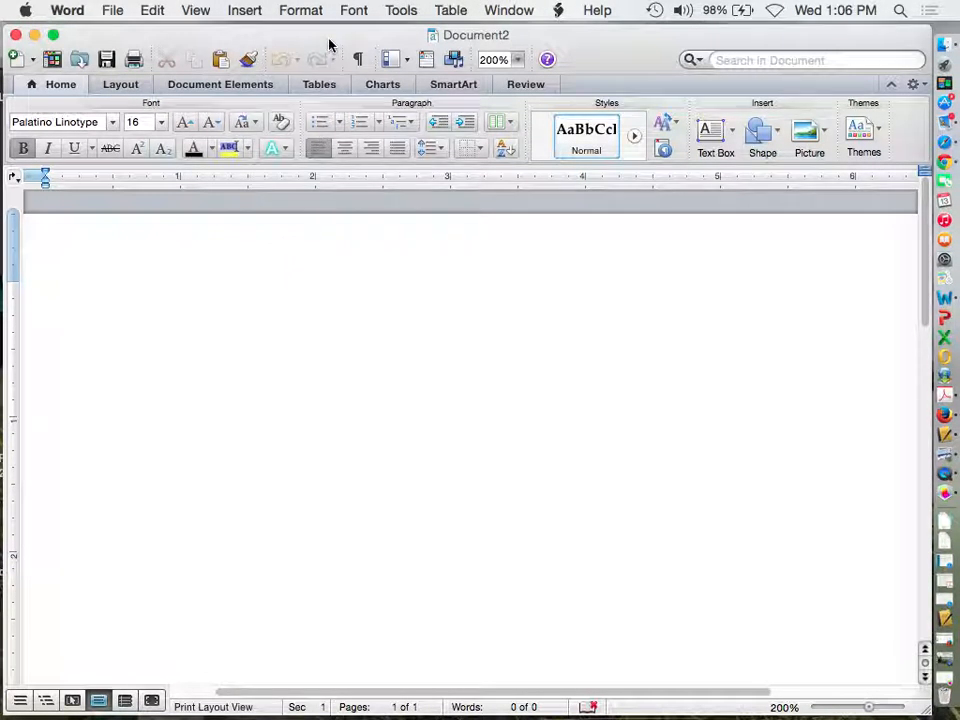
left_click_drag(329, 45, 407, 403)
- Open the graph screenshot in Preview, copy the whole image, close it and paste the image into the blank Word document
left_click(478, 320)
double_click(480, 320)
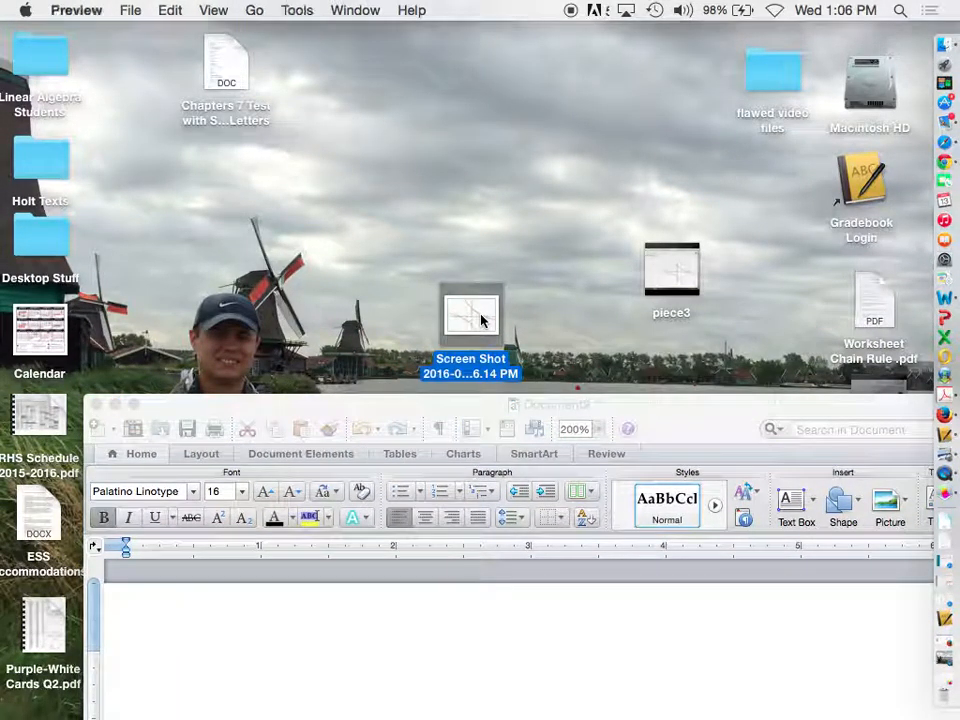
key("super+a")
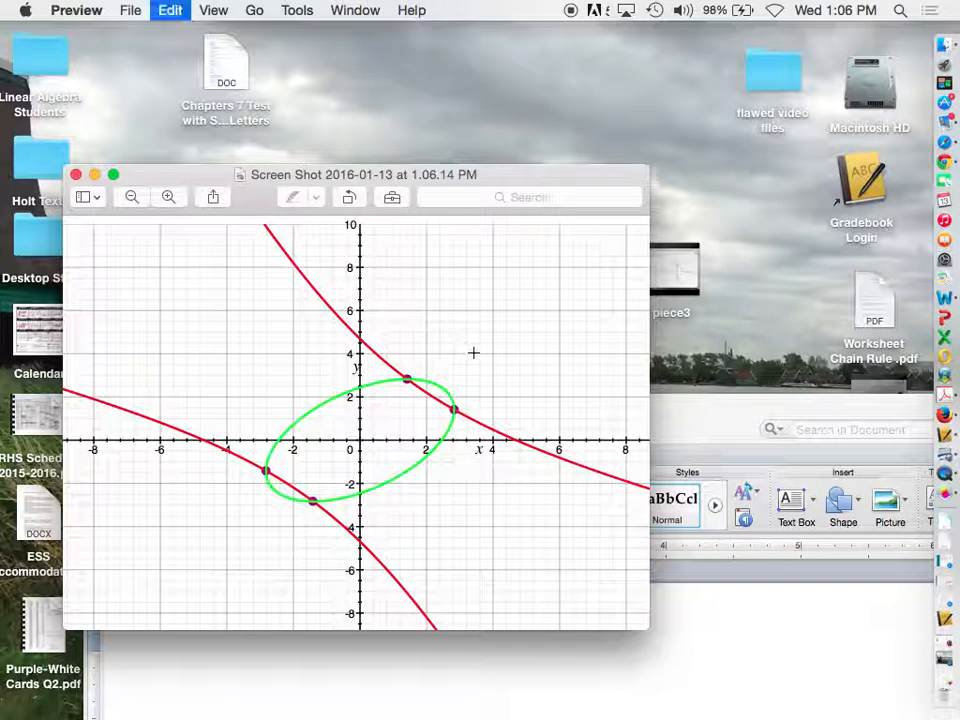
left_click(75, 174)
left_click(432, 404)
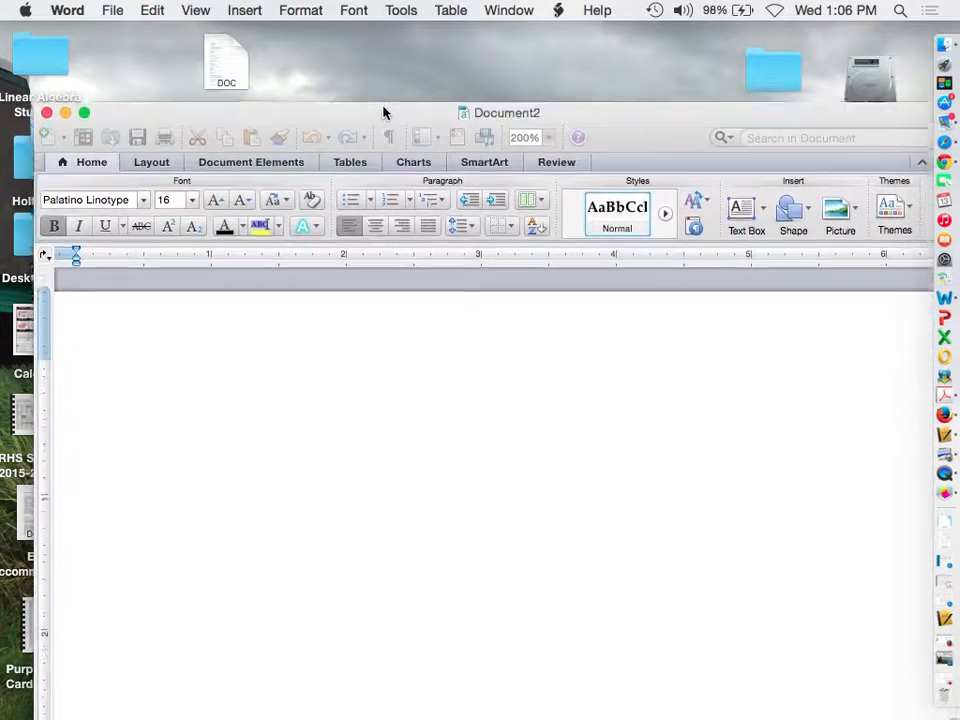
key("super+v")
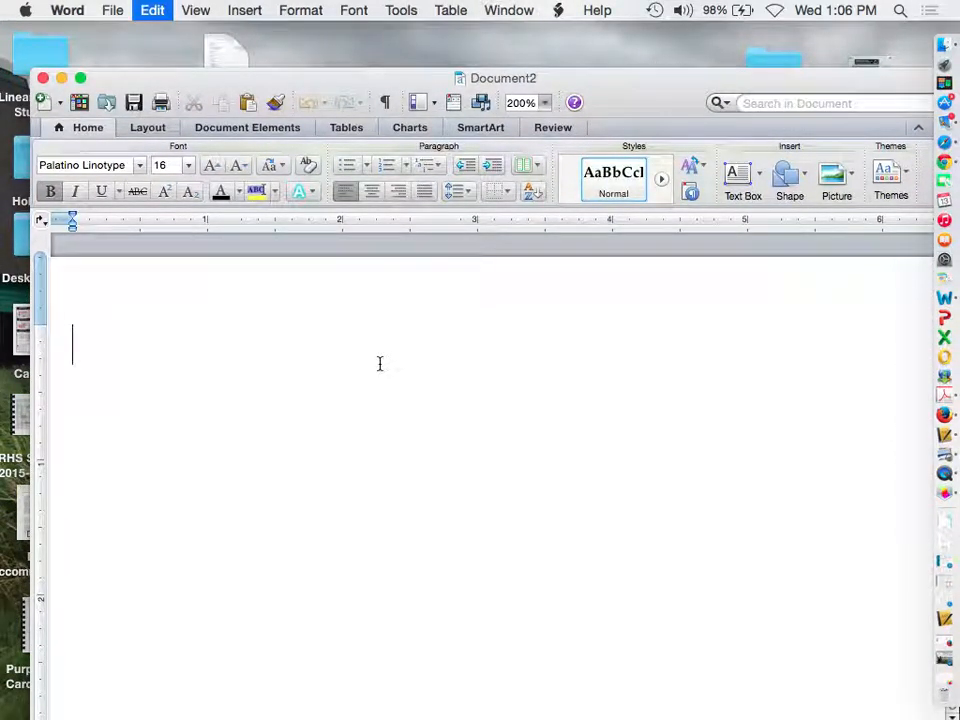
- Set the document zoom to 100% and shrink the pasted graph picture proportionally to about 3.9 inches wide
scroll(508, 383, "down", 3)
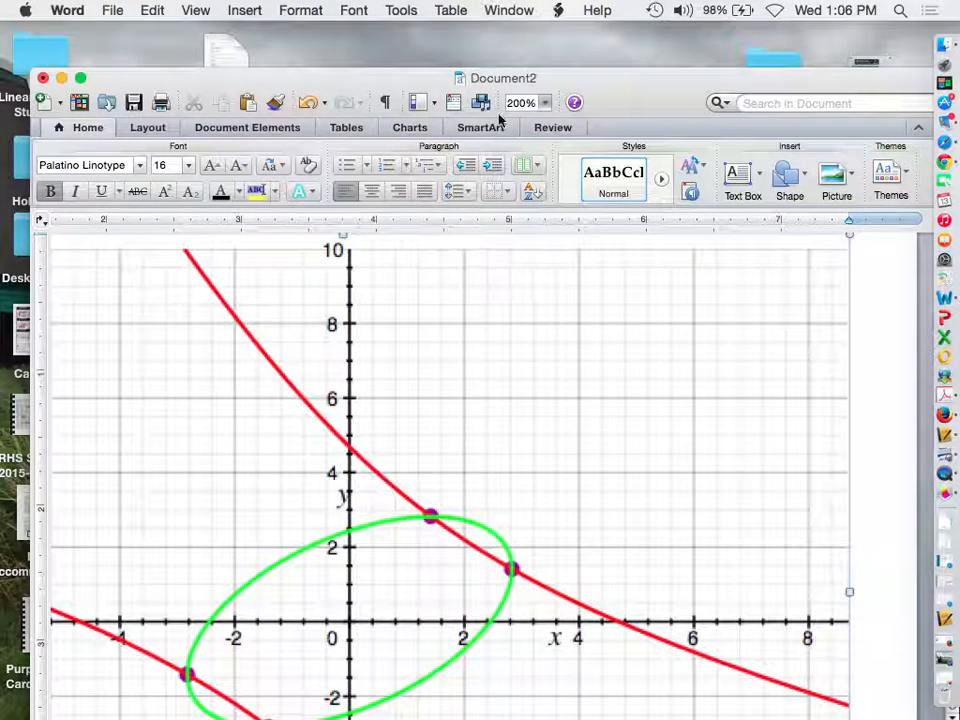
left_click(544, 103)
left_click(549, 188)
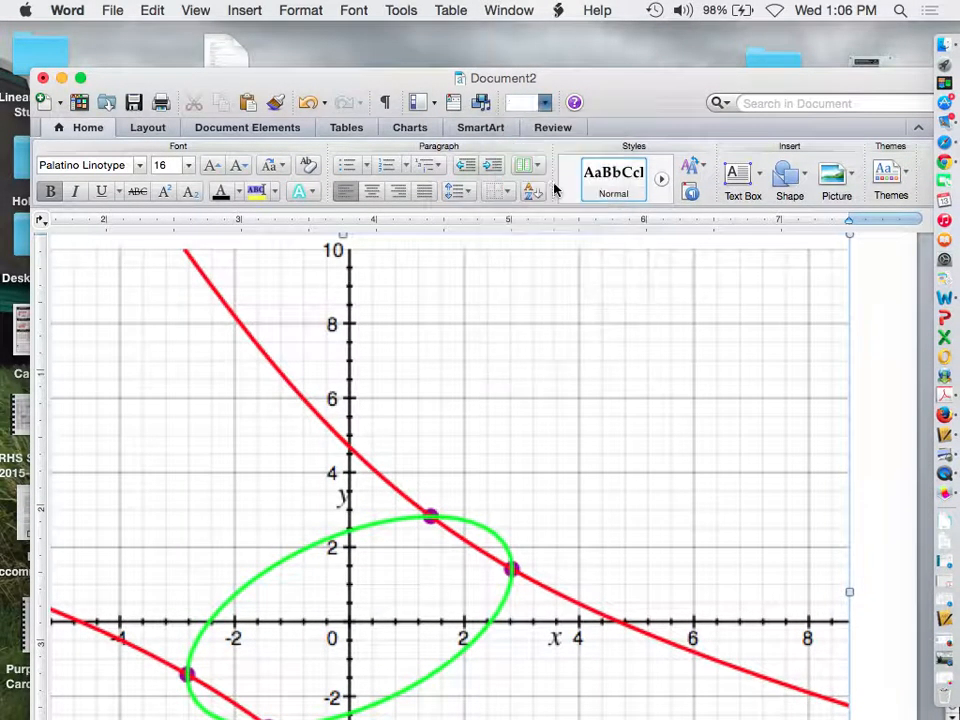
scroll(540, 340, "down", 2)
left_click(585, 395)
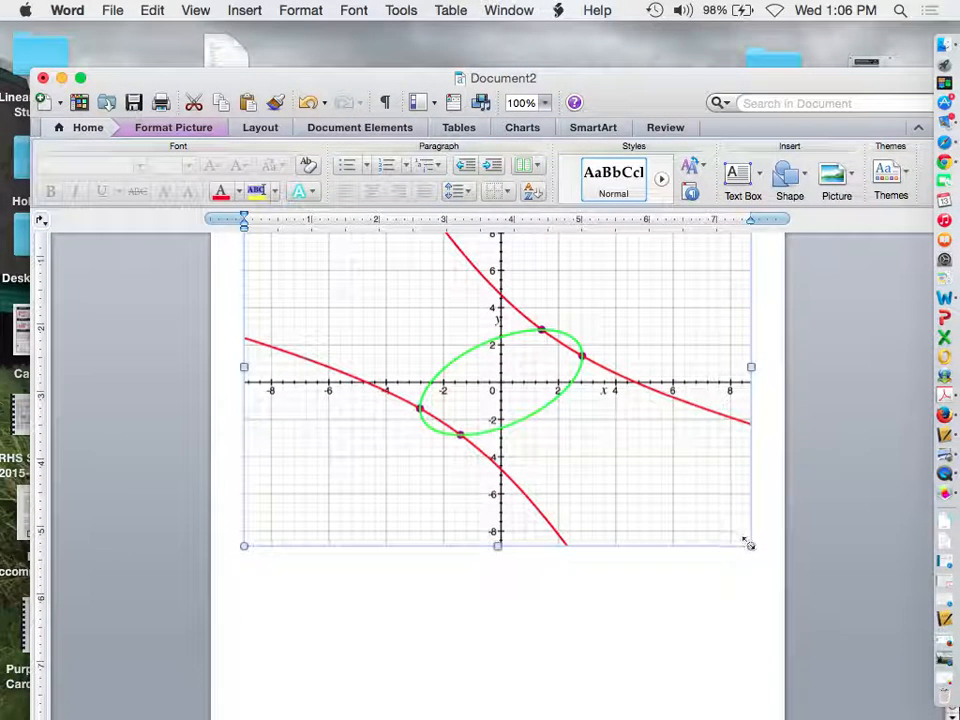
left_click_drag(746, 542, 472, 375)
scroll(600, 405, "up", 2)
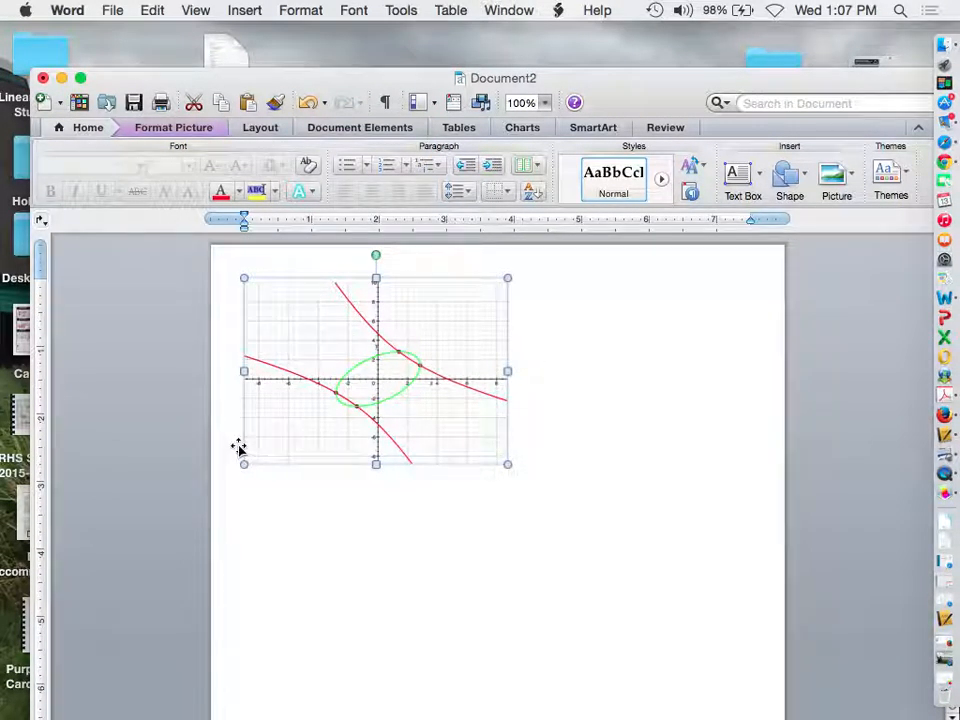
- Insert two line breaks before the graph picture and write the label "Ex3:" on the first line
left_click(236, 451)
left_click(238, 449)
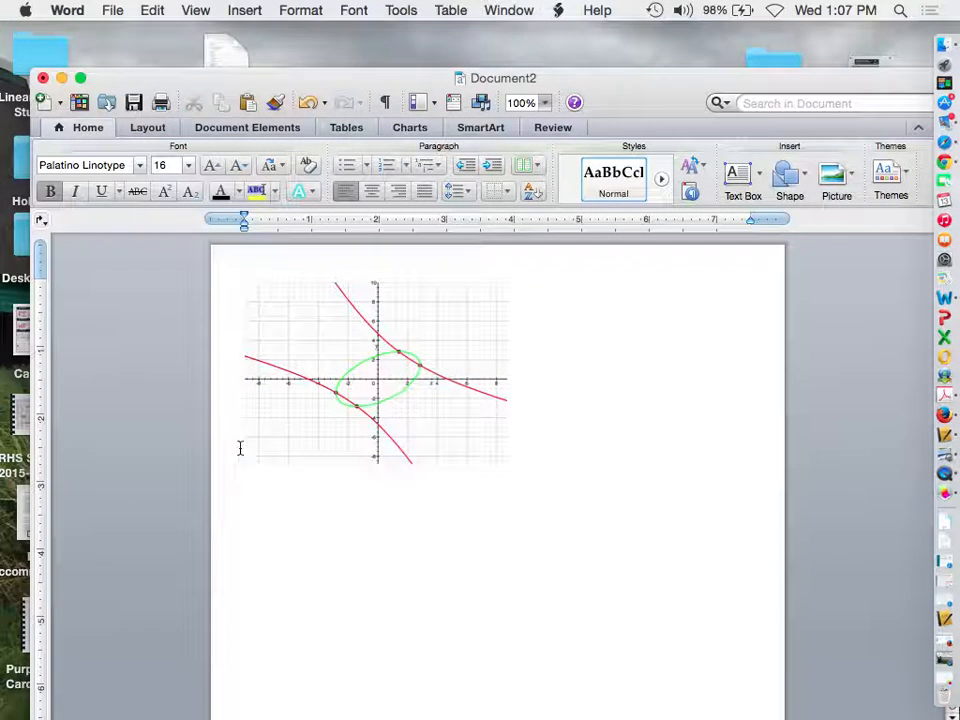
key("Return")
key("Return")
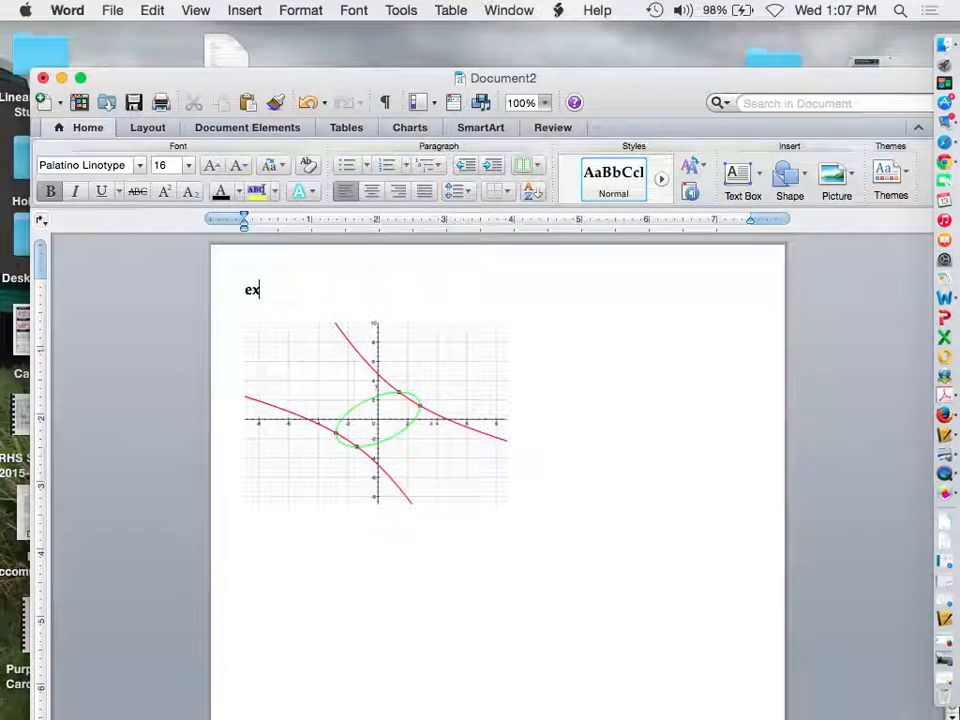
type(":")
- Move the document window up to reveal the equation controls and insert an equation with a two-row left-brace cases structure after "Ex3:"
left_click(285, 129)
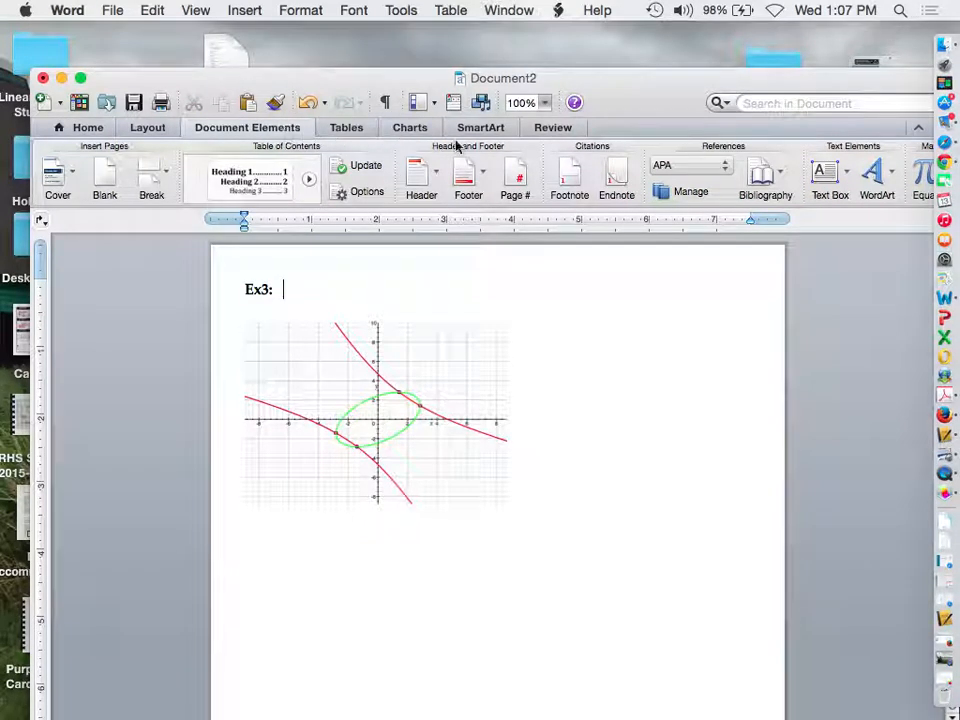
left_click_drag(636, 96, 613, 52)
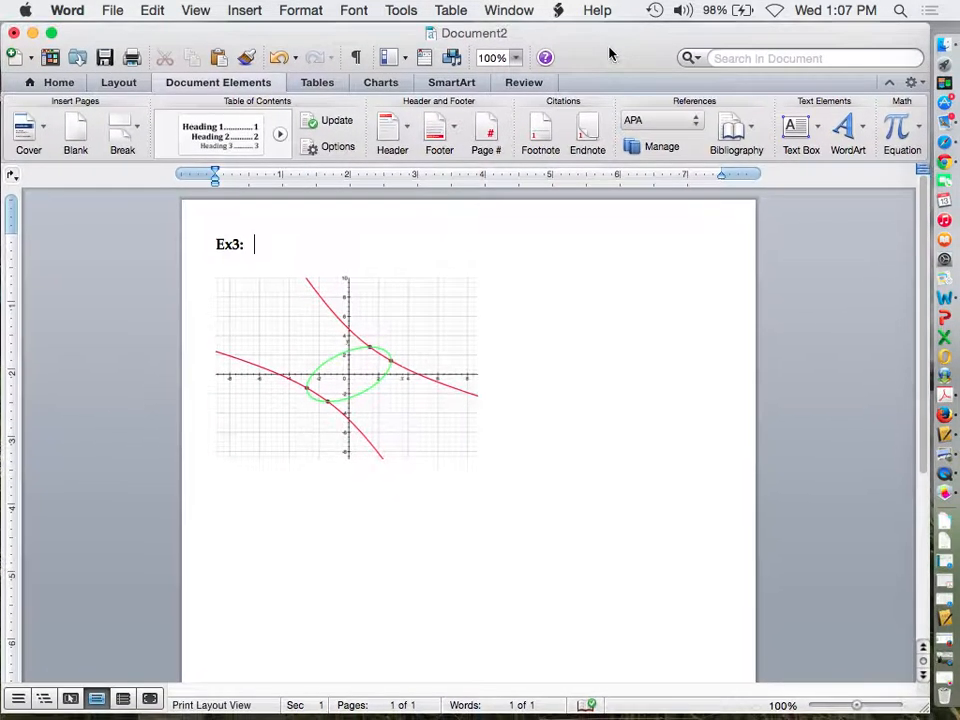
left_click(903, 131)
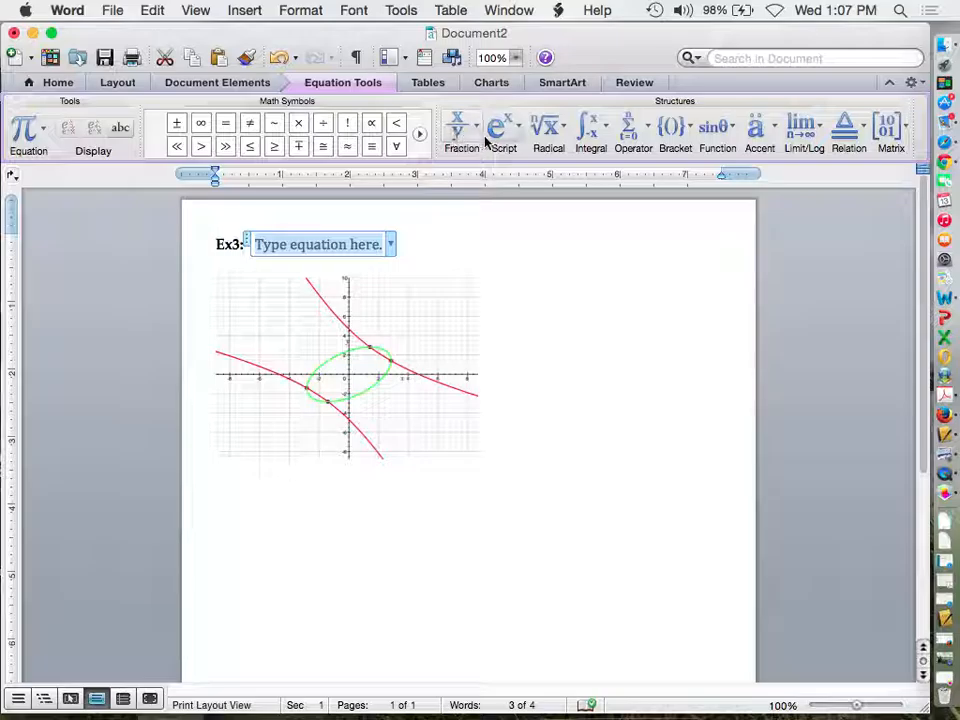
left_click(685, 136)
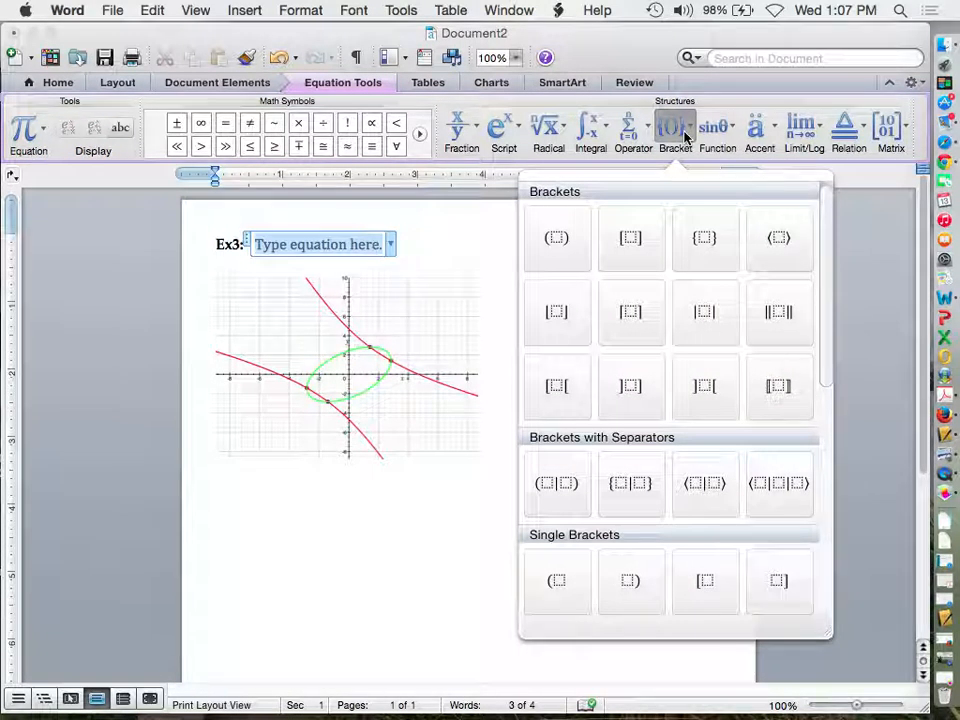
scroll(664, 321, "down", 5)
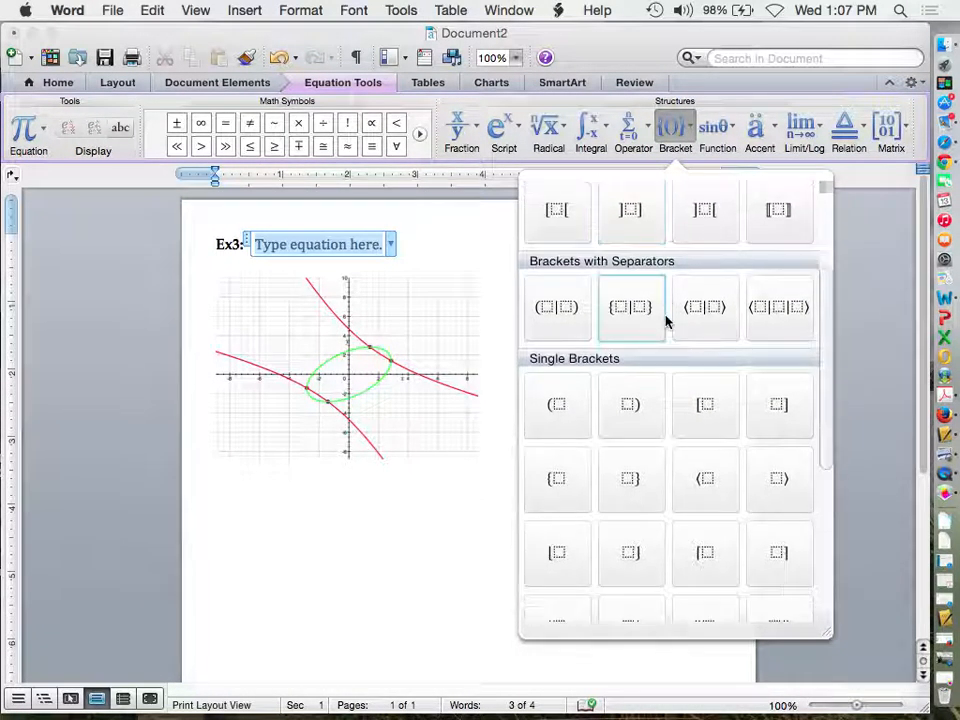
scroll(666, 321, "down", 3)
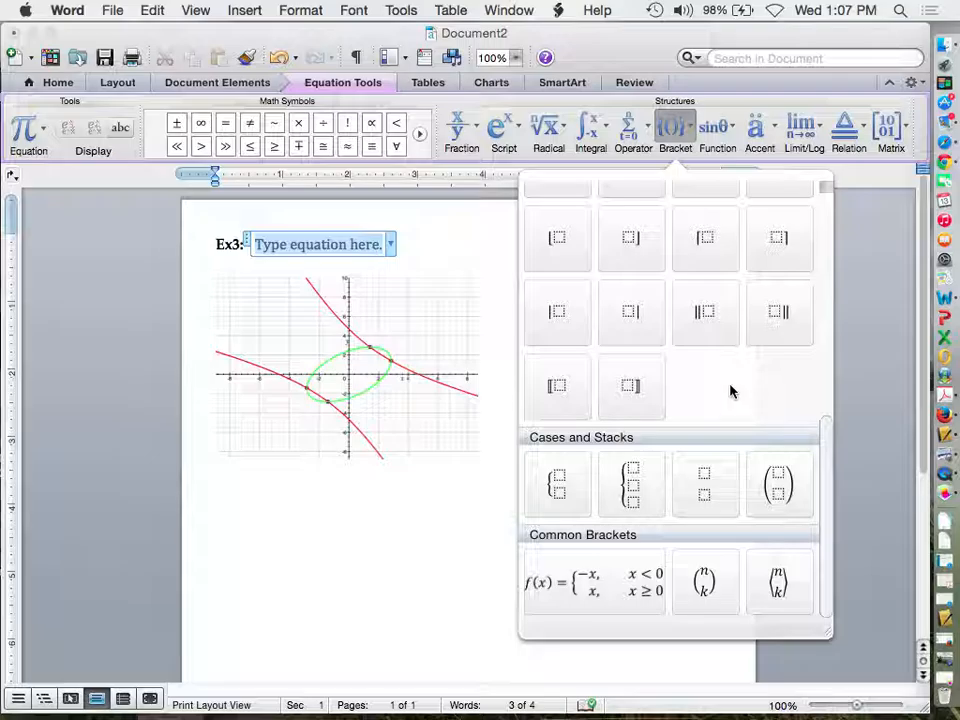
left_click(570, 487)
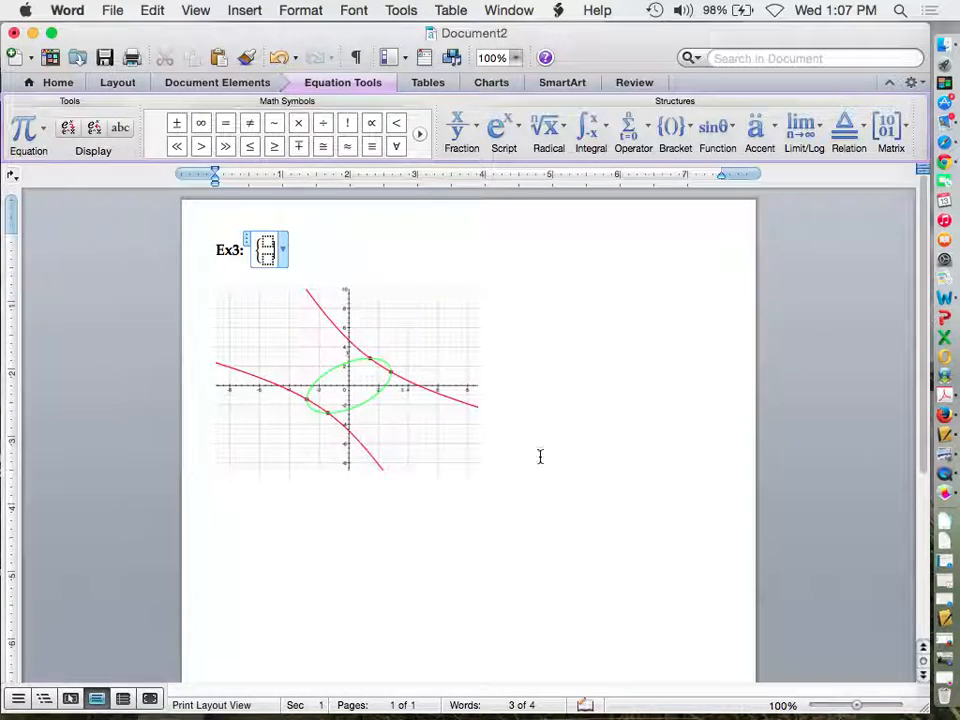
- Fill the upper row of the brace with the equation x^2+3xy+y^2=22
left_click(267, 242)
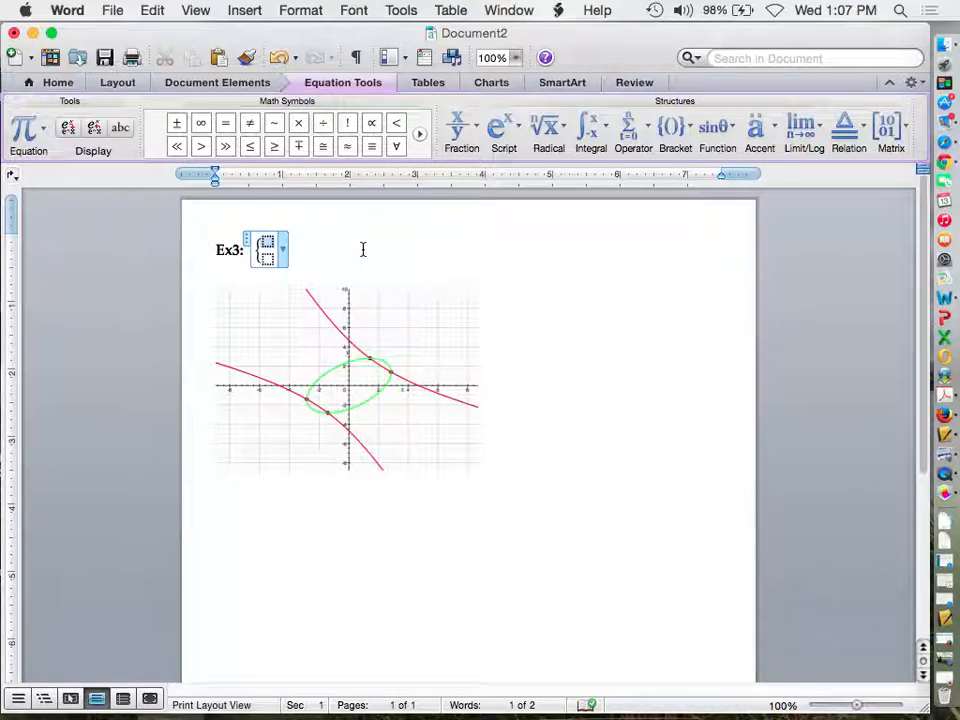
type("x^2")
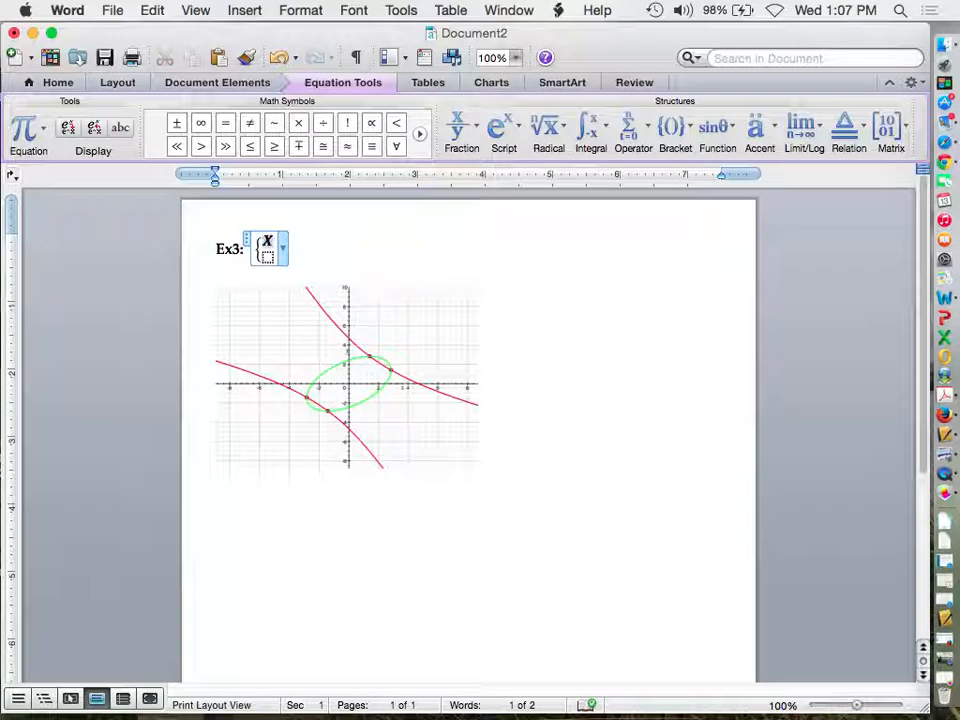
key("BackSpace")
key("BackSpace")
type("x^2 ")
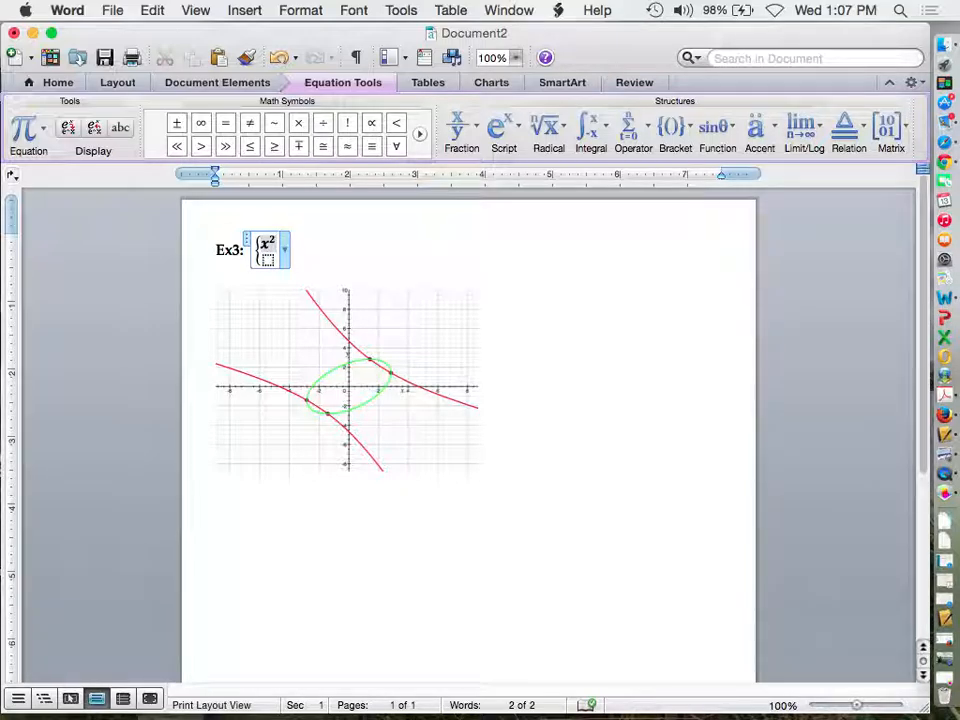
type("+3xy")
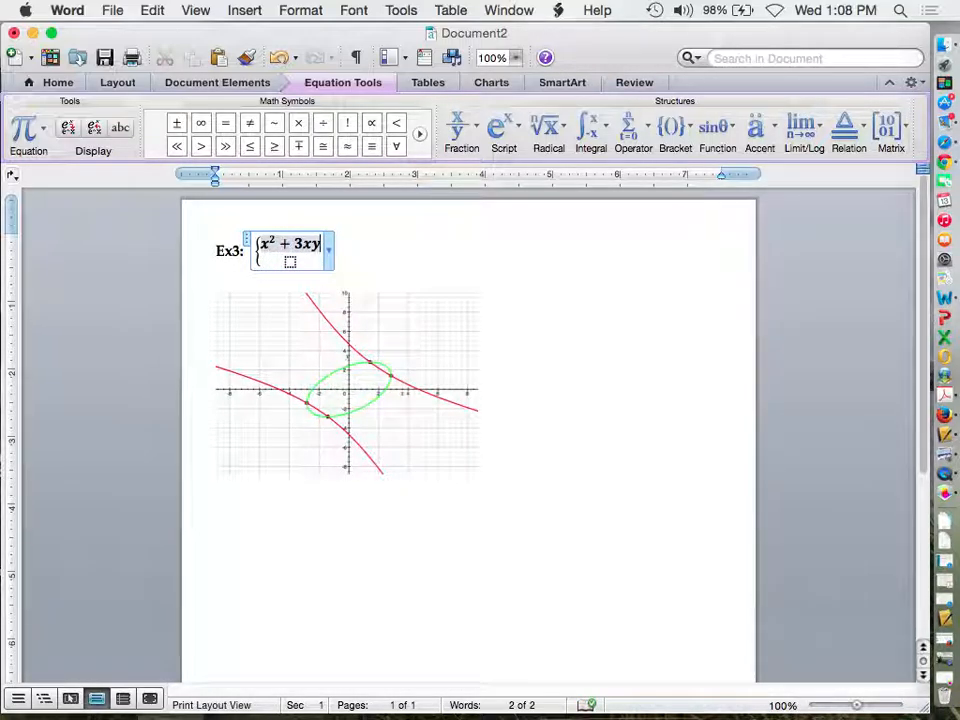
type("+y^2")
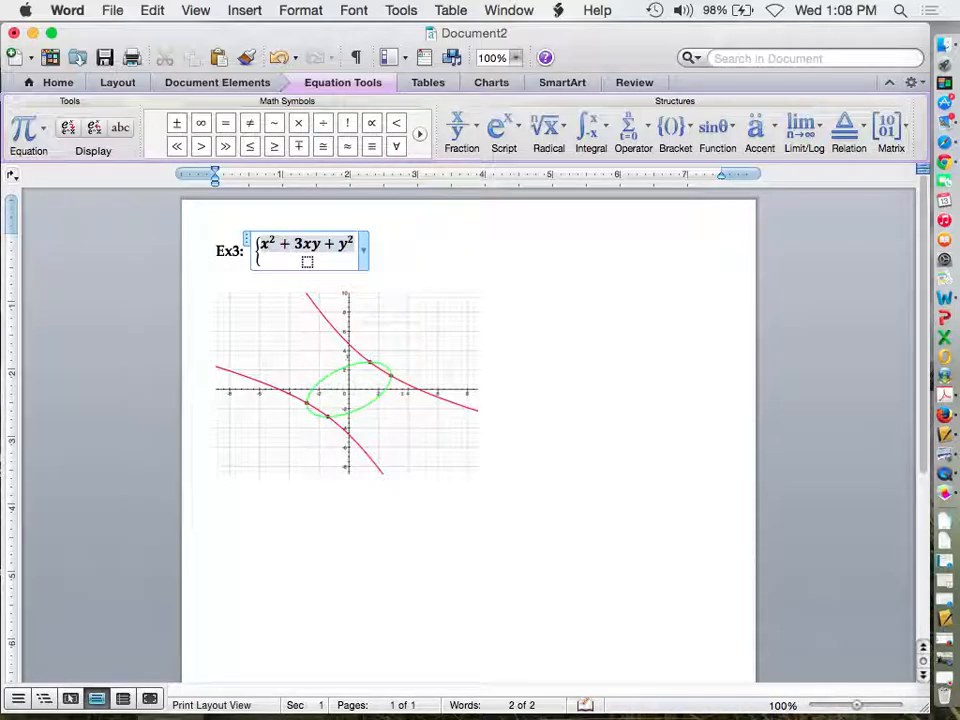
type("=22")
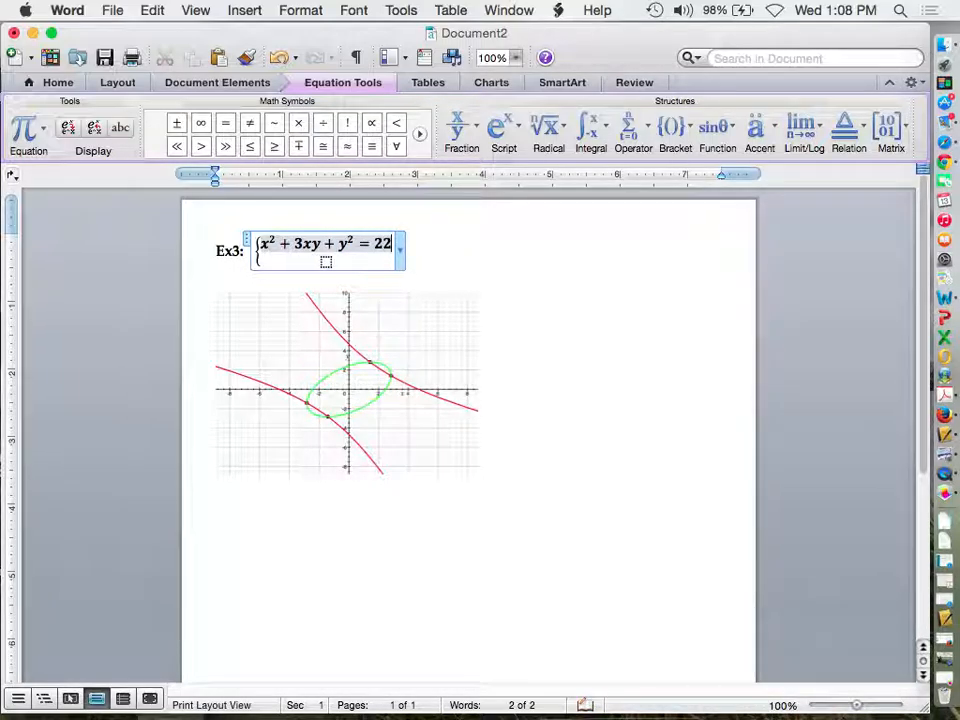
- Fill the lower row of the brace with the equation x^2-xy+y^2=6
type("x")
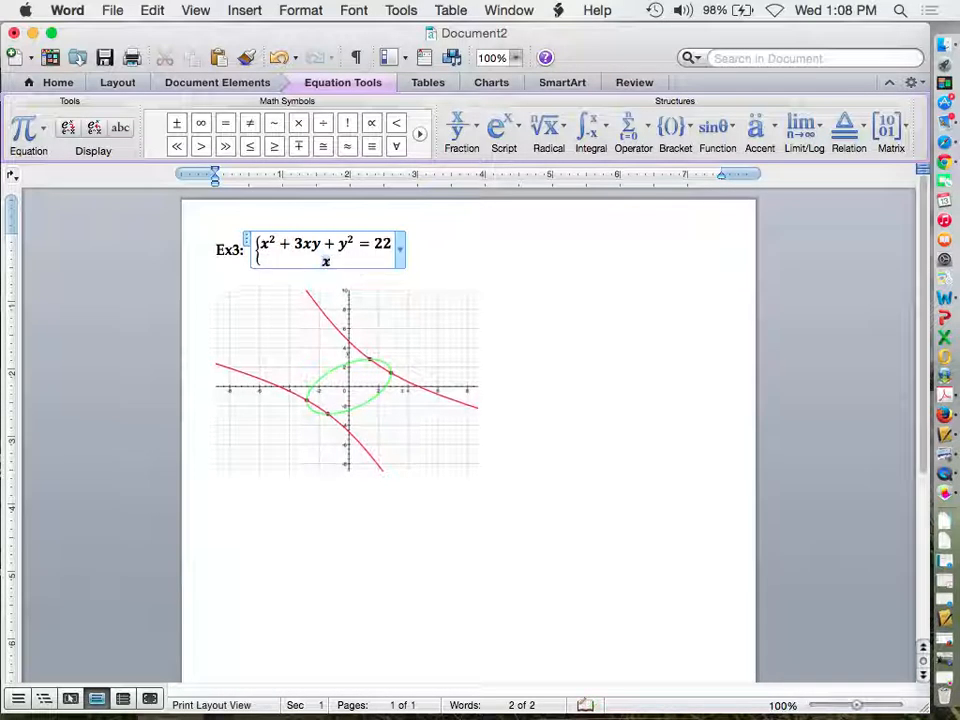
type("^2-xy")
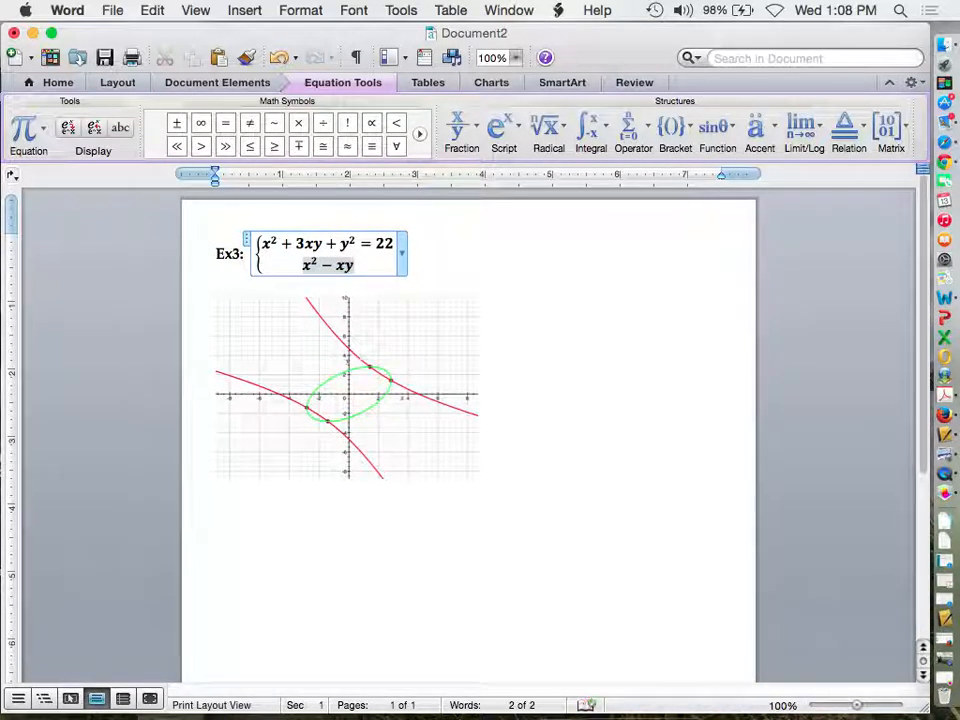
type("+y62")
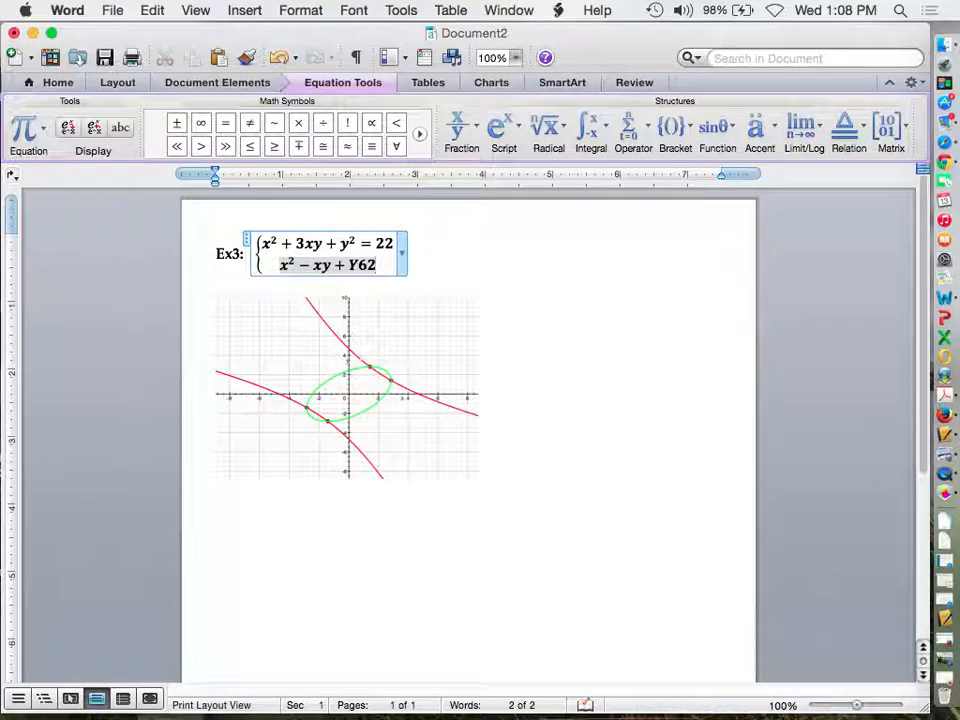
key("BackSpace")
key("BackSpace")
key("BackSpace")
type("y^2 = ")
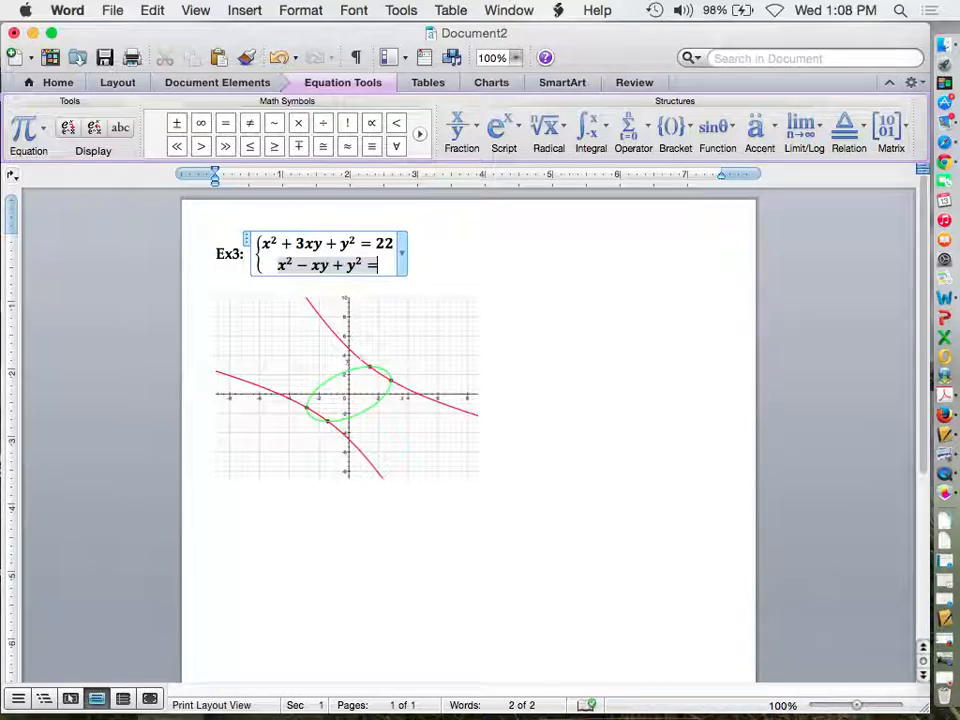
type("6")
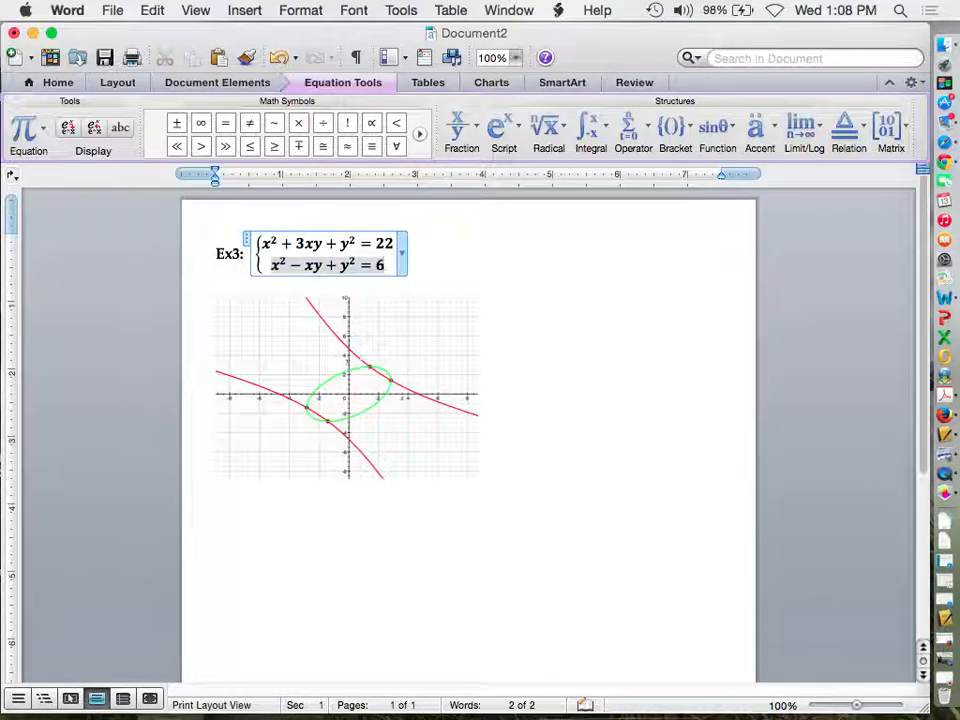
- Insert a new empty equation to the right of the graph picture and look through the bracket structures without choosing one
left_click(561, 382)
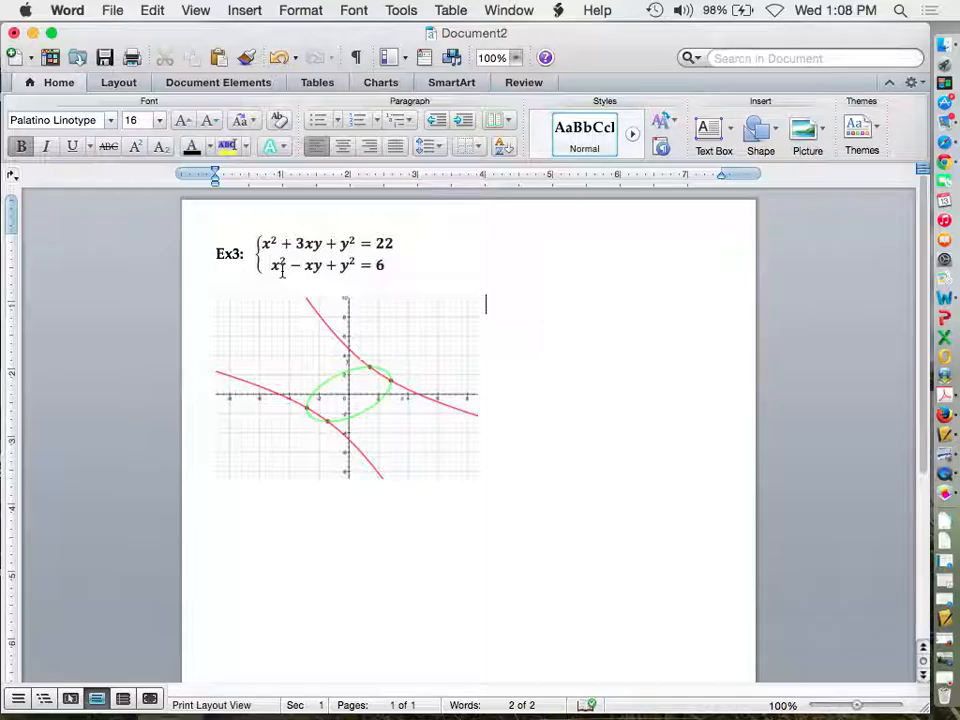
left_click(257, 84)
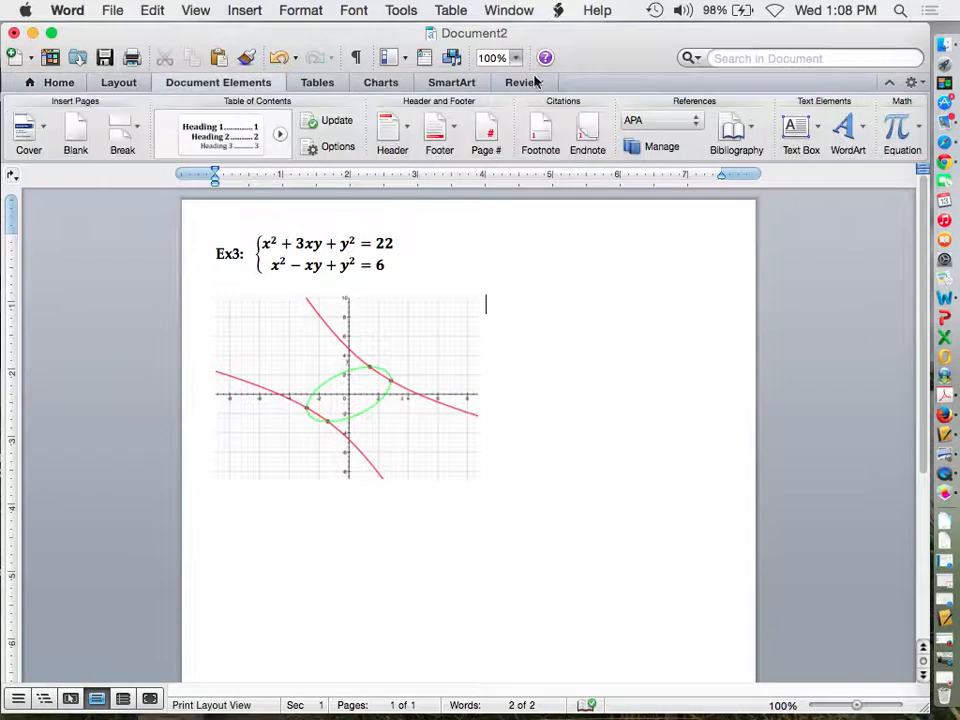
left_click(902, 125)
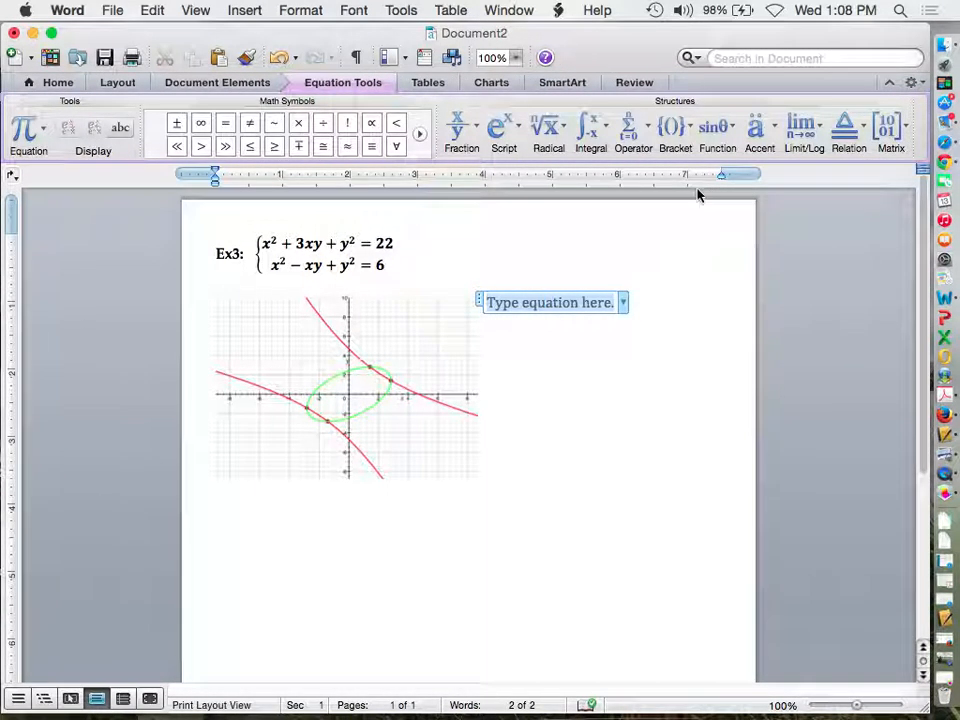
left_click(675, 130)
scroll(730, 470, "down", 10)
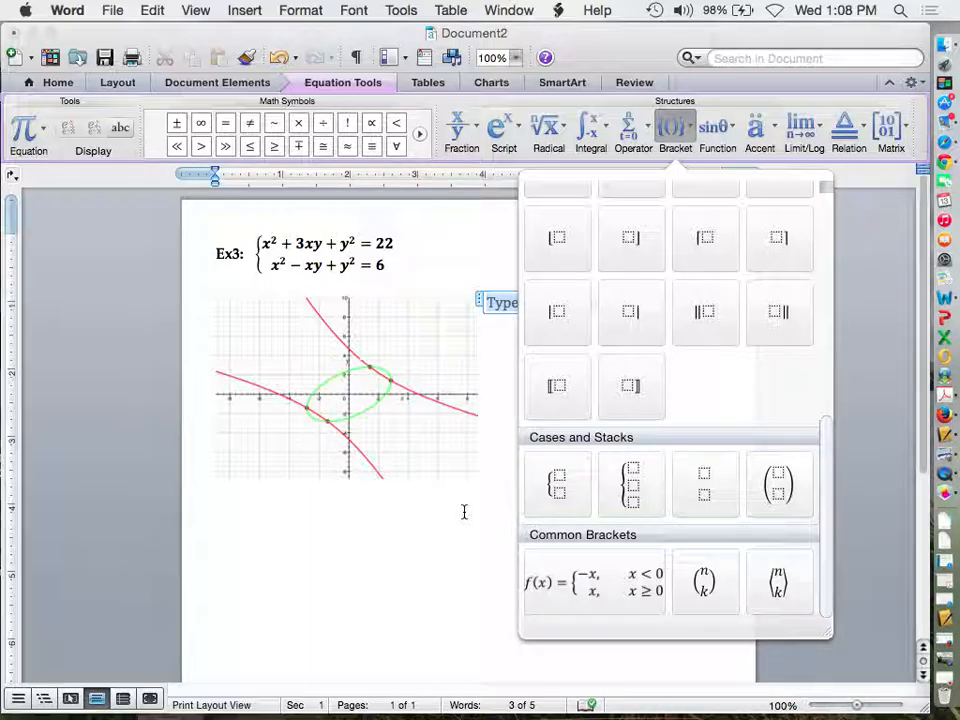
key("Escape")
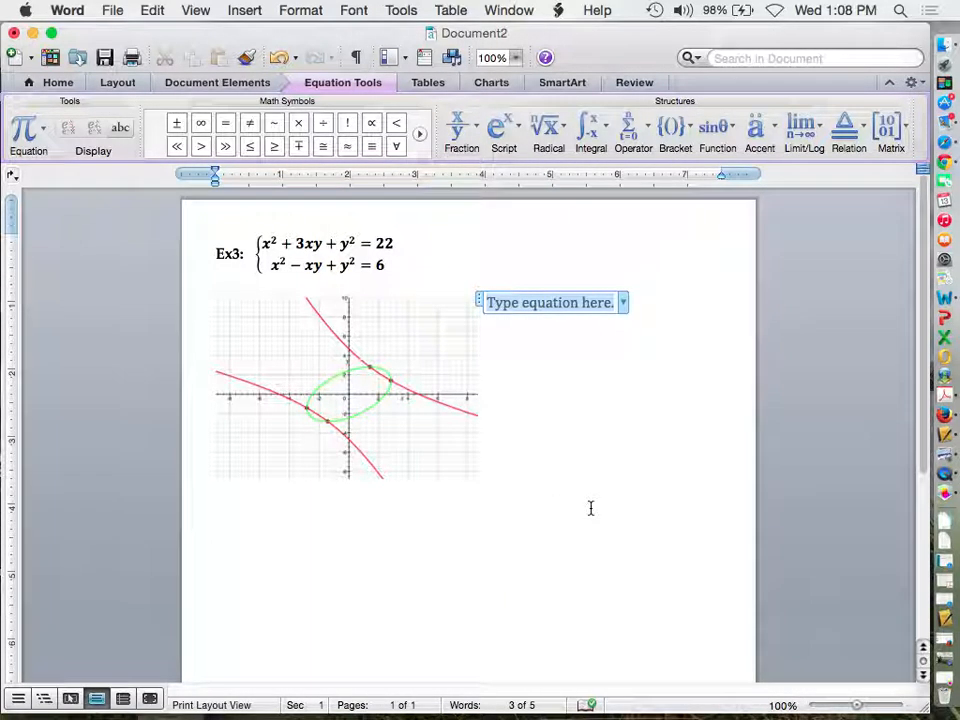